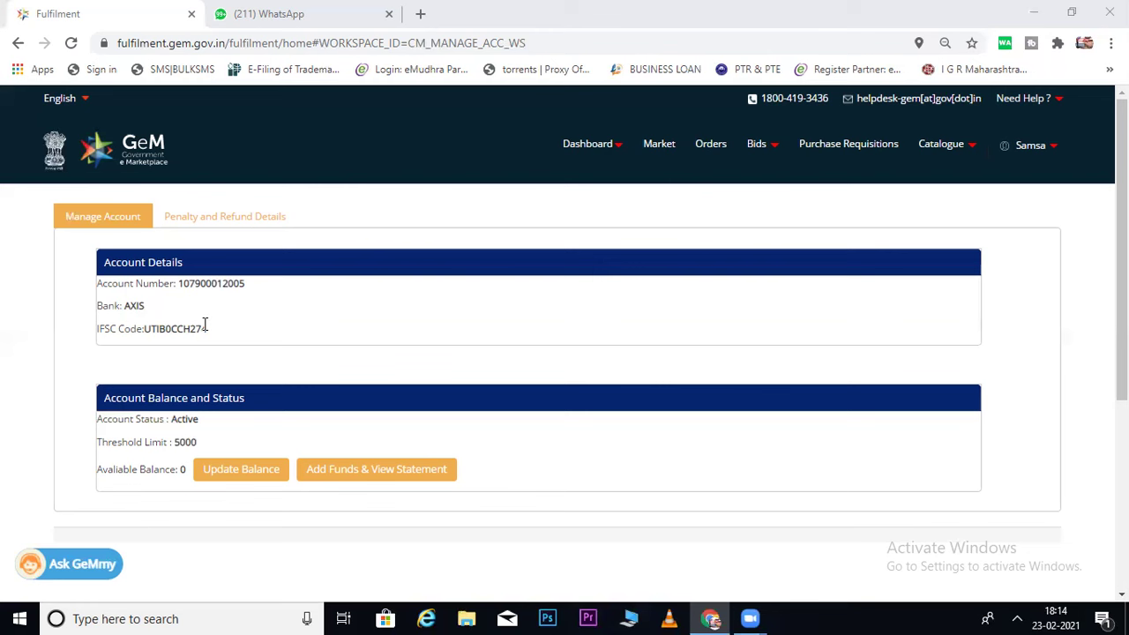
Check the virtual account number, bank and IFSC details, then try to add funds.
left_click_drag(101, 283, 204, 322)
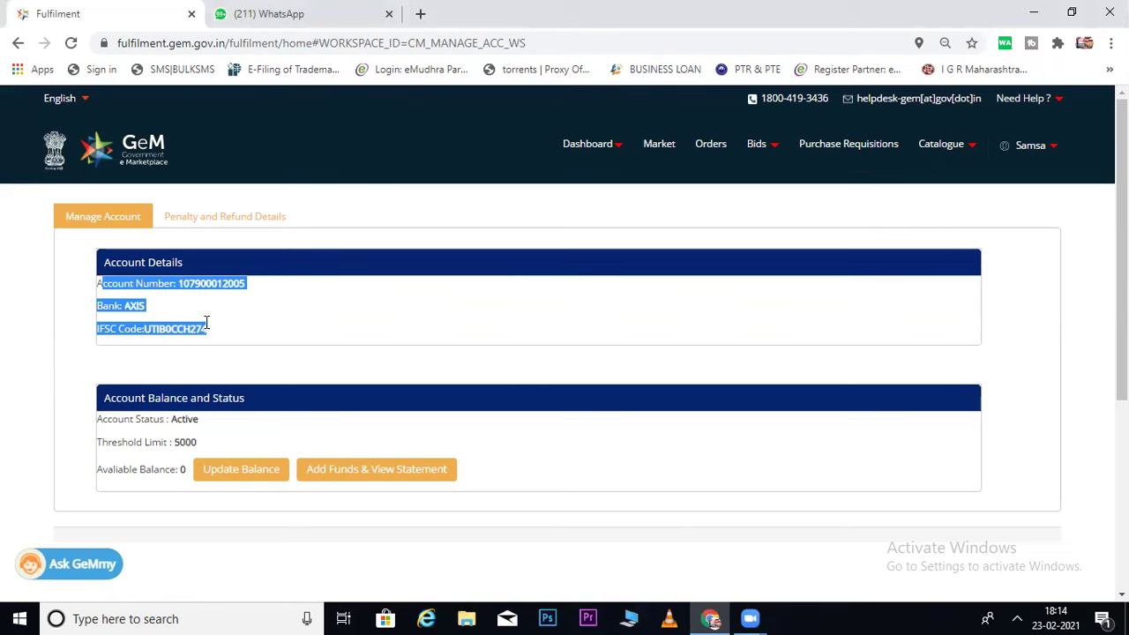
left_click(183, 283)
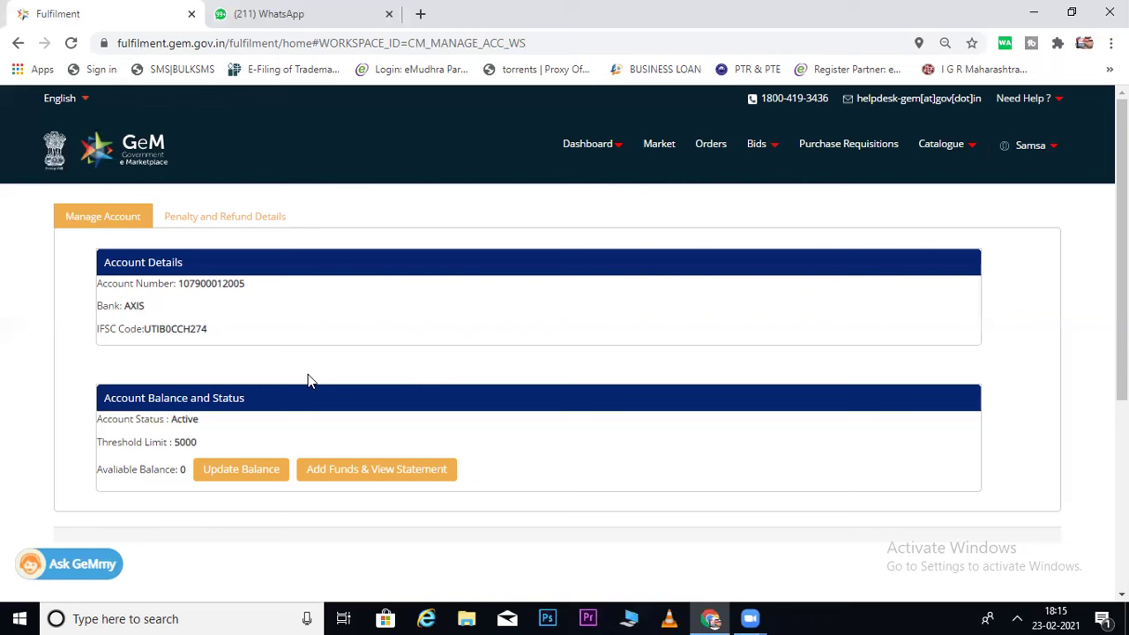
left_click(367, 474)
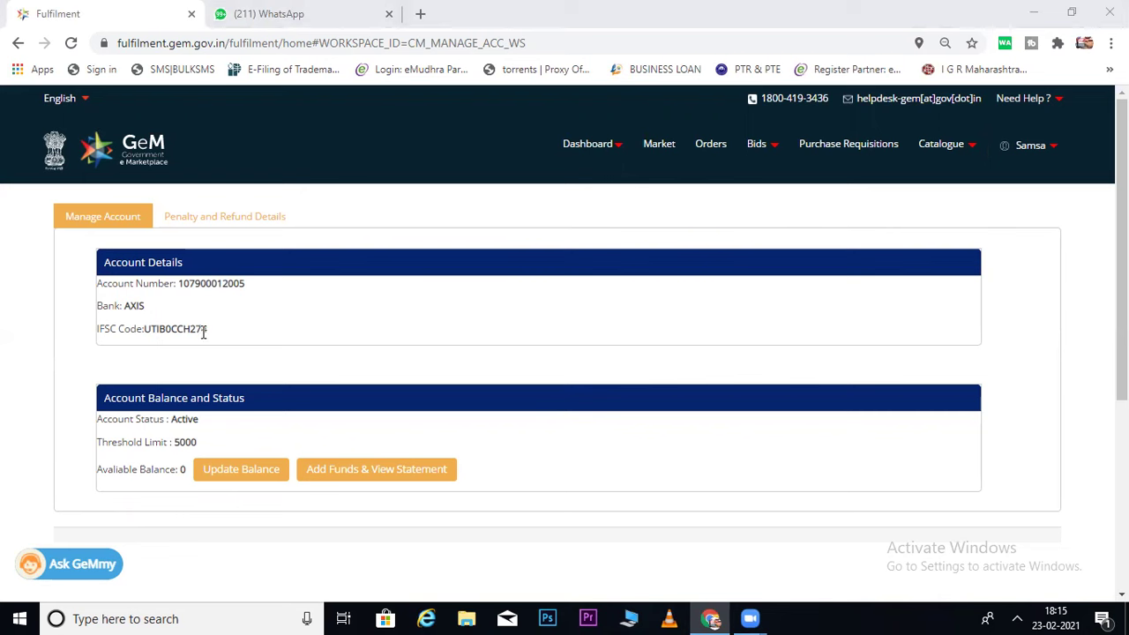
Check the AXIS account number, retry adding funds, dismiss the error and note the 5000 threshold.
double_click(132, 306)
left_click(225, 300)
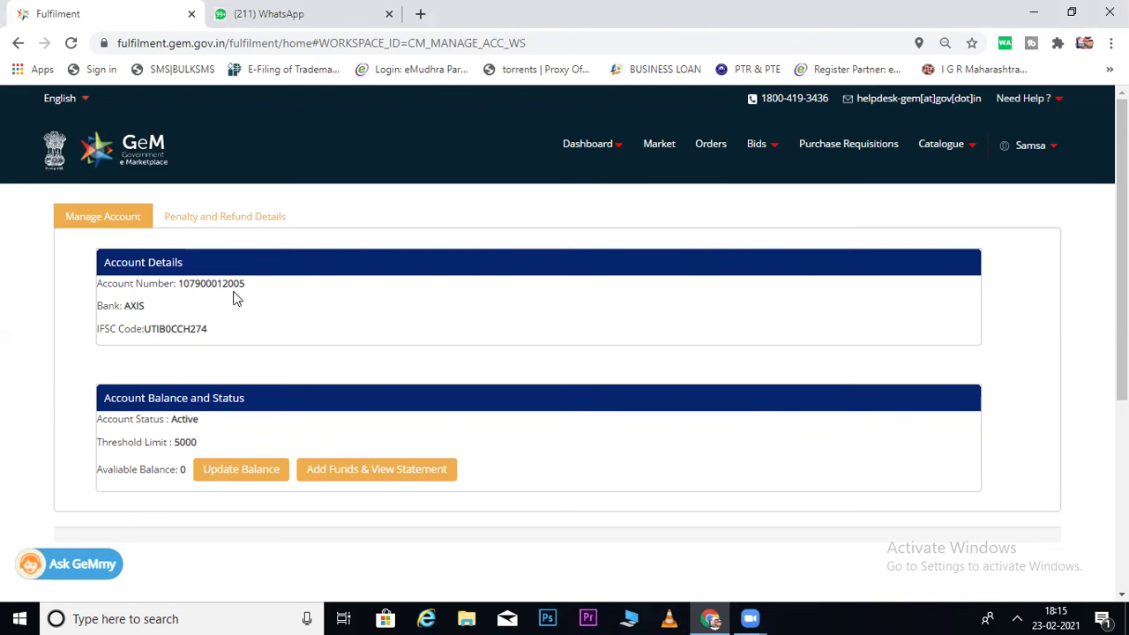
left_click_drag(250, 287, 178, 284)
left_click(254, 306)
left_click(359, 472)
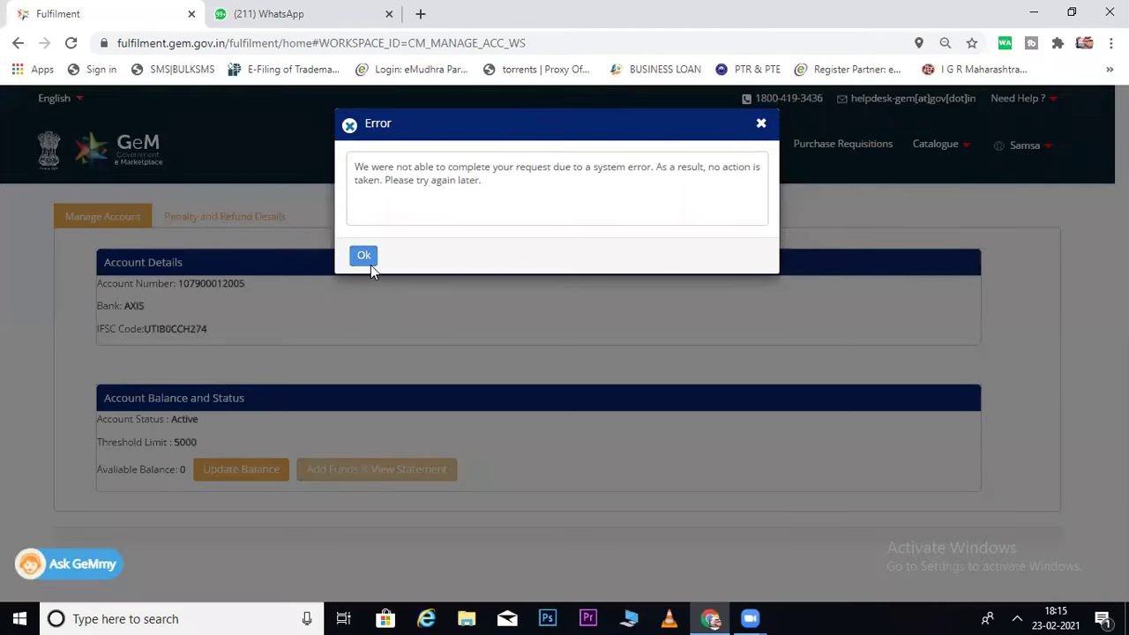
left_click(368, 261)
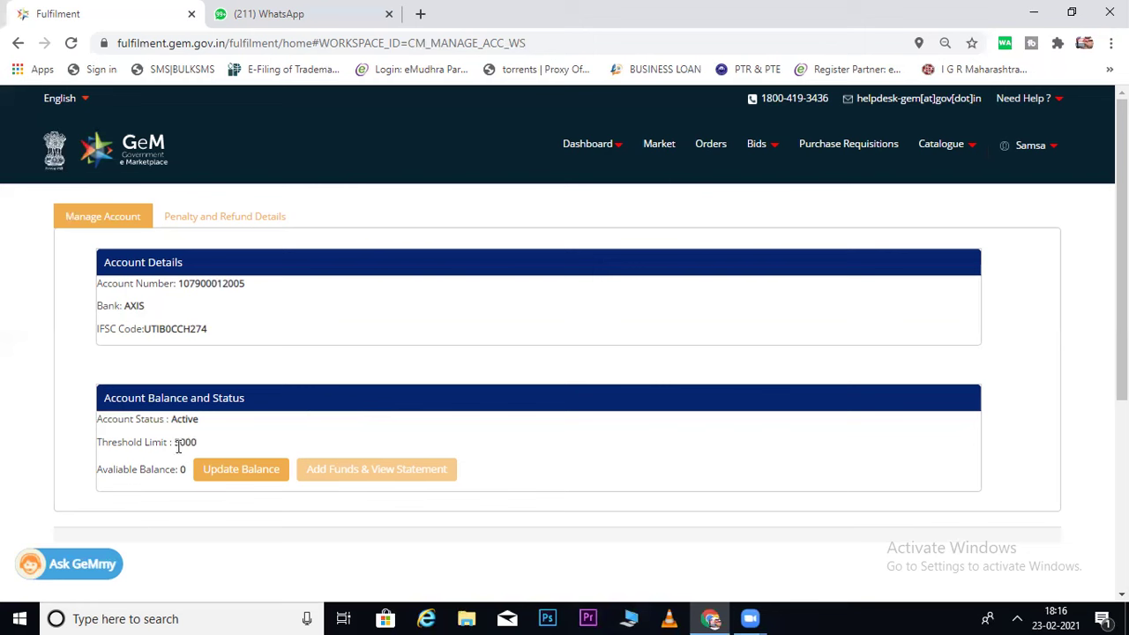
left_click_drag(174, 442, 194, 443)
left_click(228, 438)
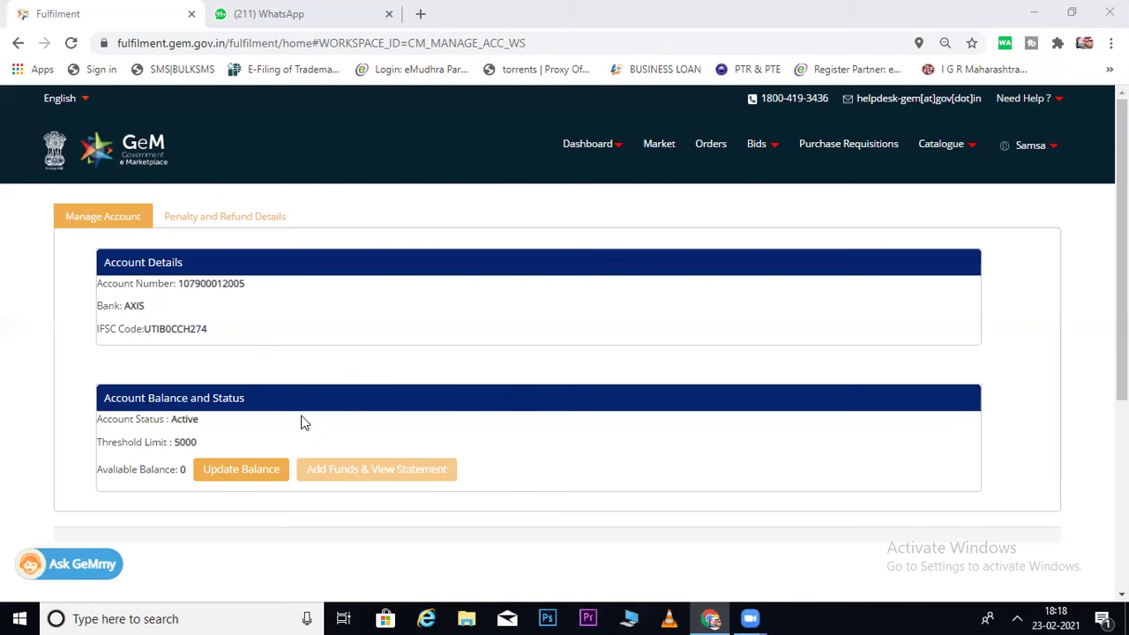
Open the Axis Payment Dashboard in its own tab and close the WhatsApp tab.
left_click(342, 470)
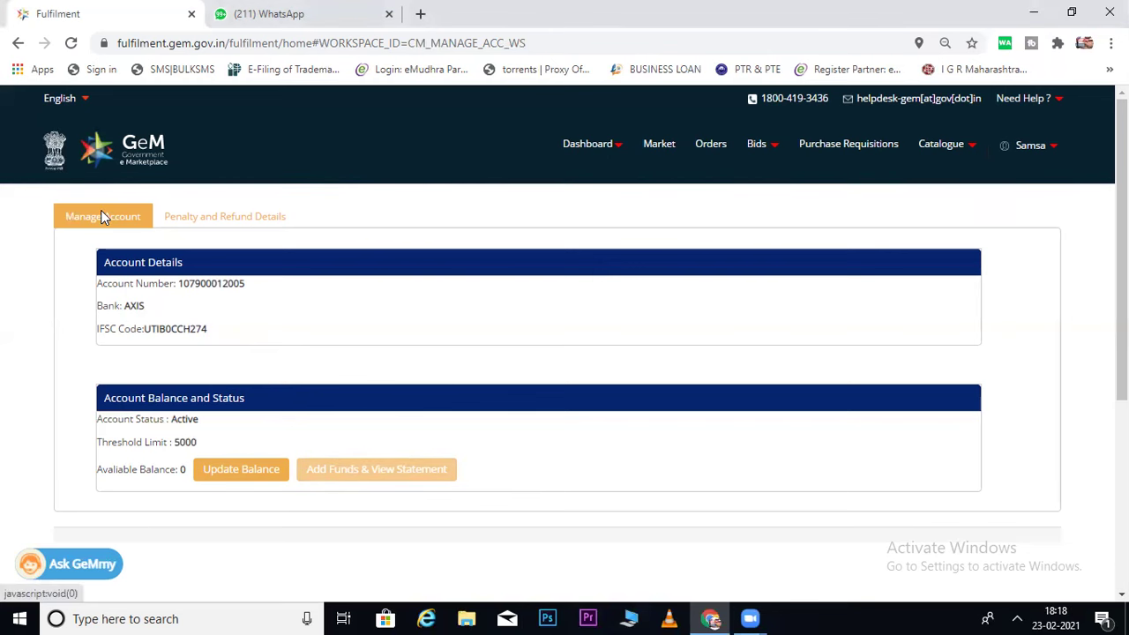
left_click(359, 472)
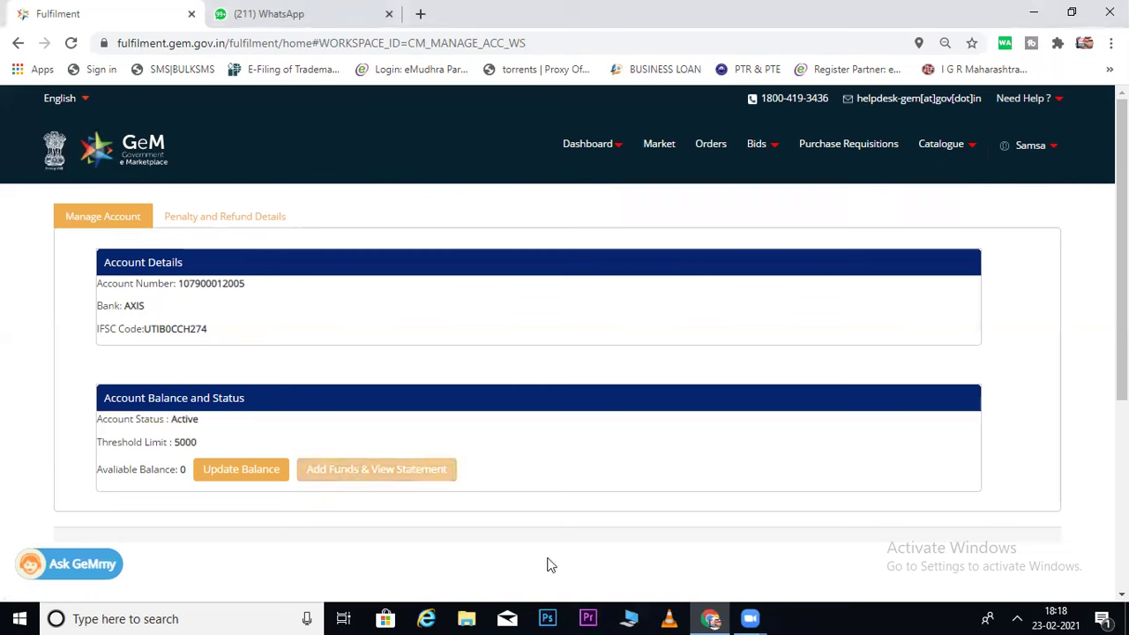
left_click(389, 14)
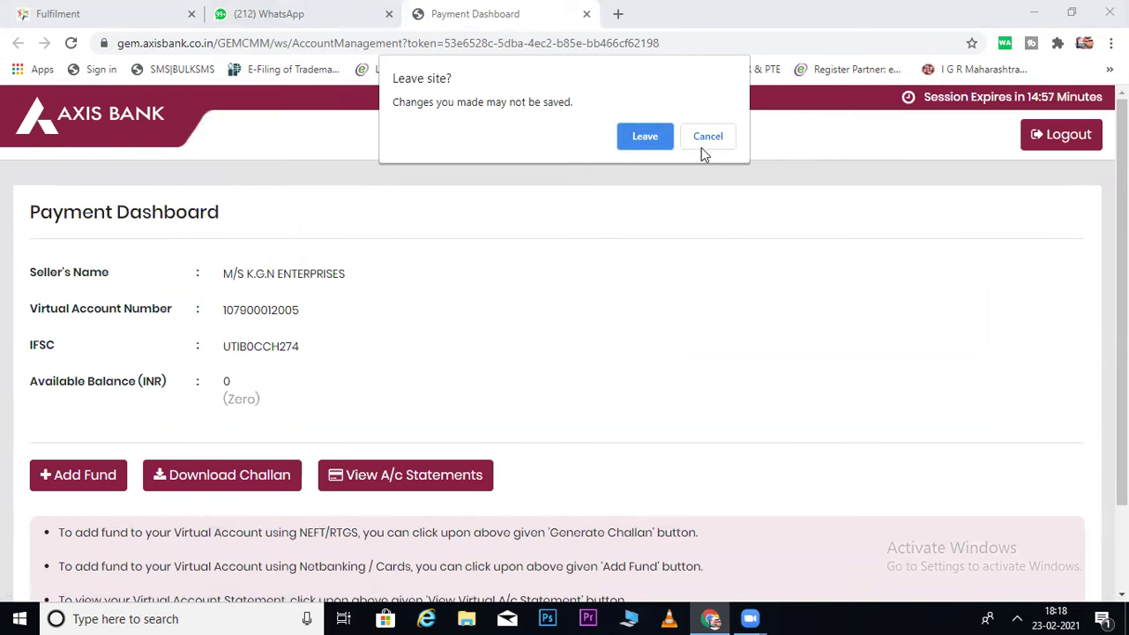
left_click(723, 143)
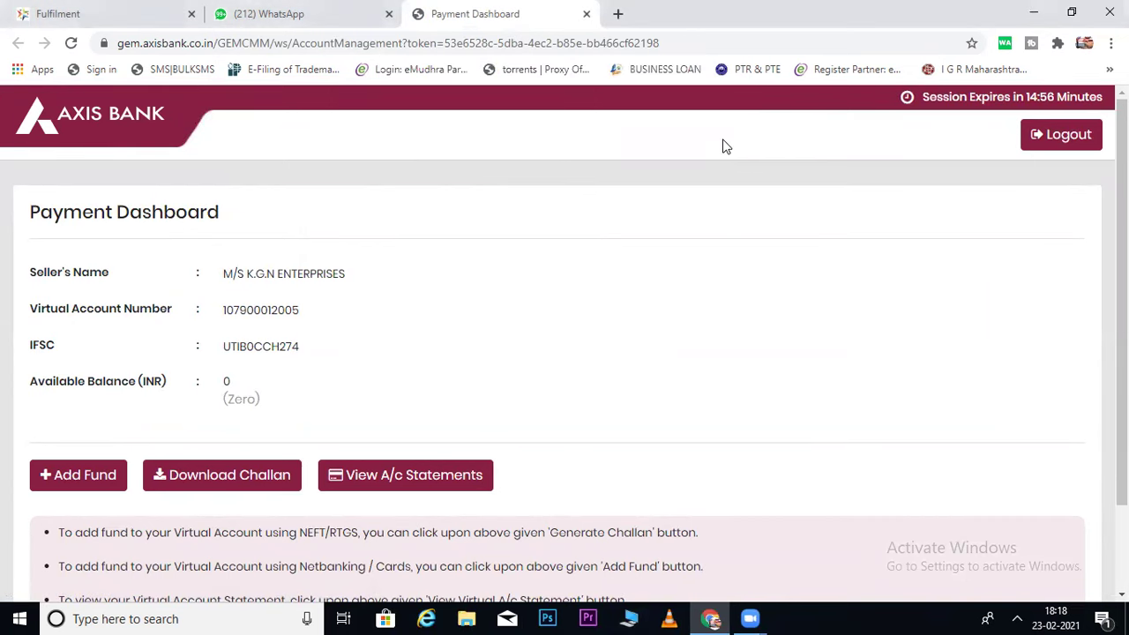
left_click(388, 14)
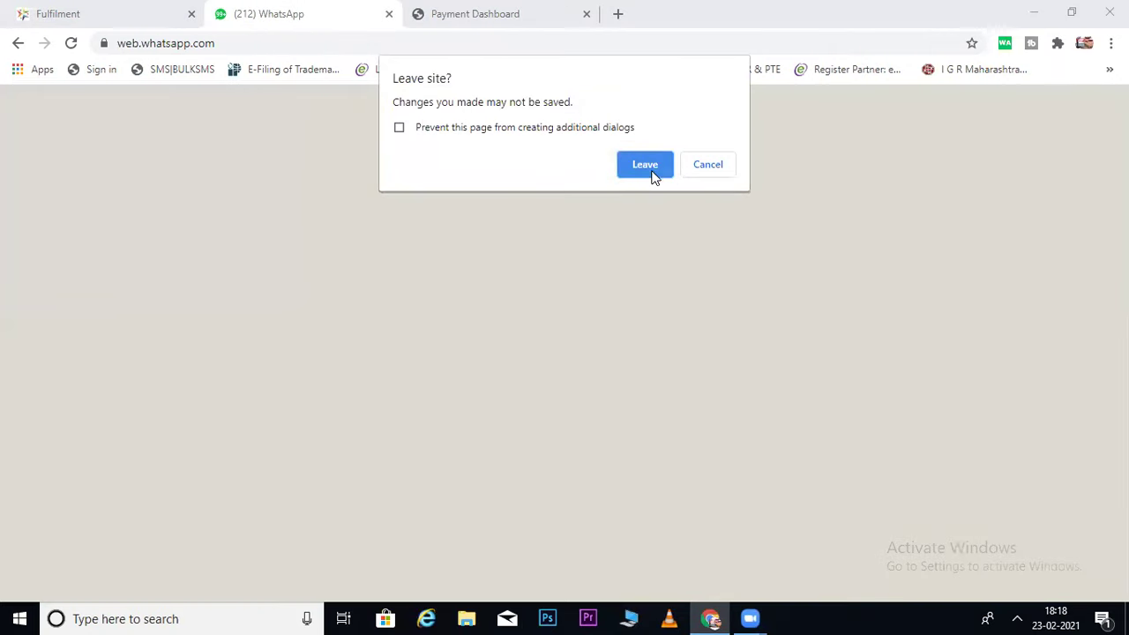
left_click(645, 166)
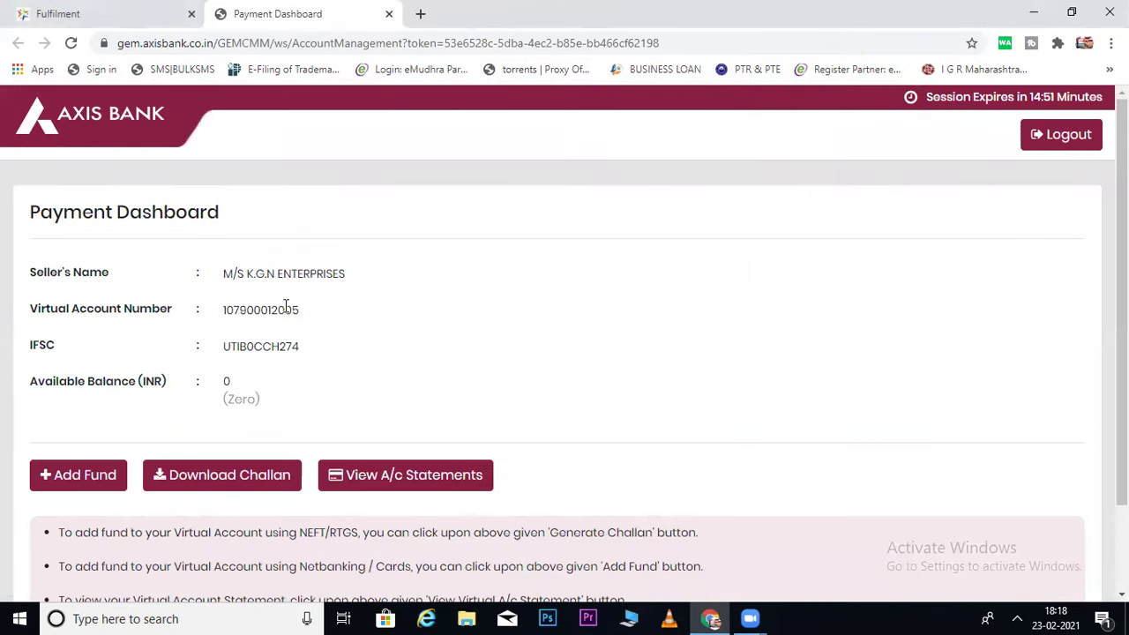
Submit a 1-rupee top-up via internet banking and accept the EasyPay terms and conditions.
left_click(88, 476)
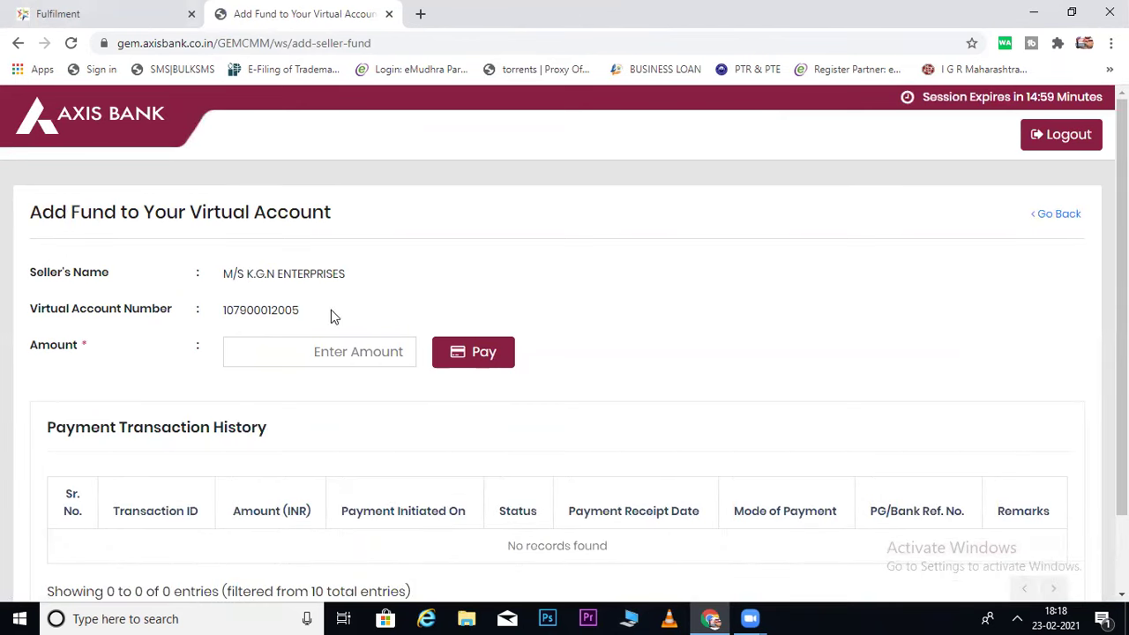
left_click(341, 345)
type("1")
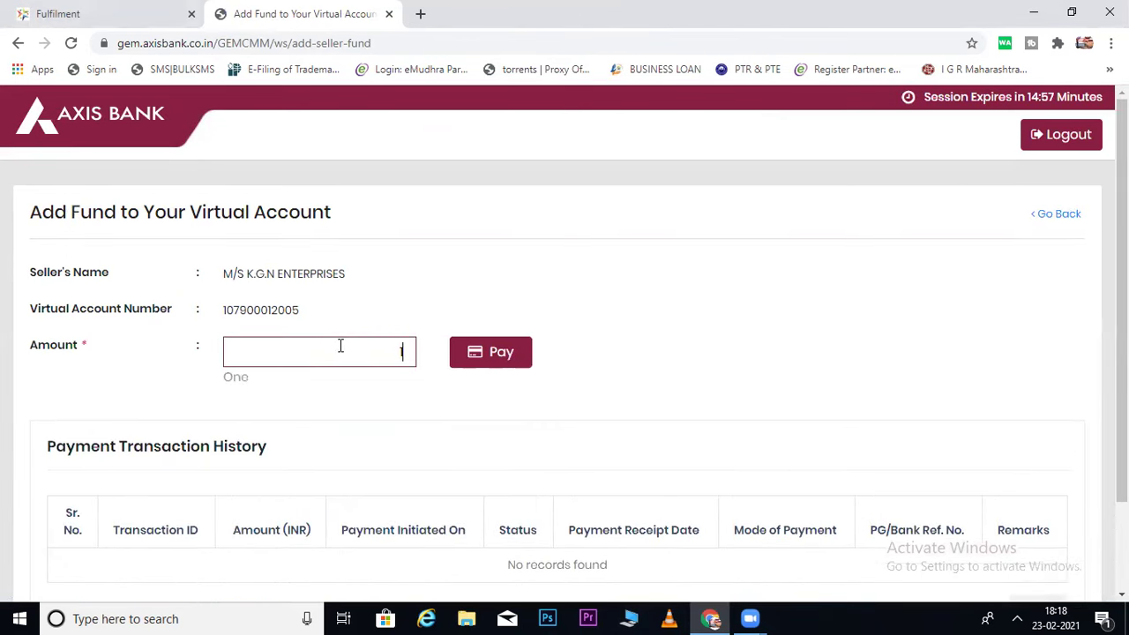
left_click(496, 356)
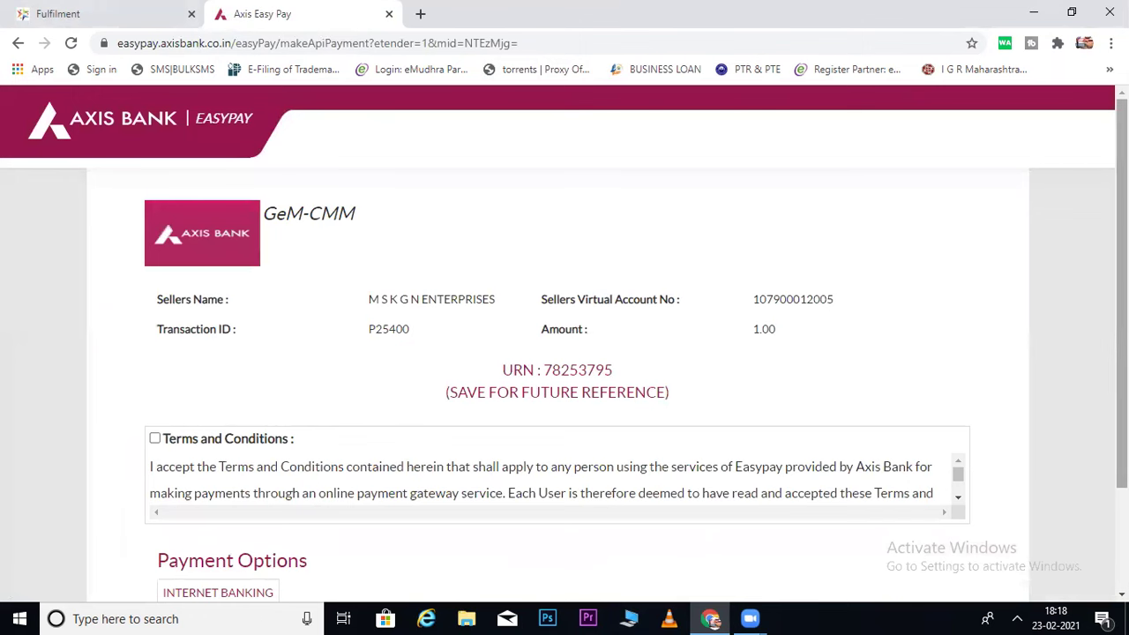
scroll(587, 468, "down", 3)
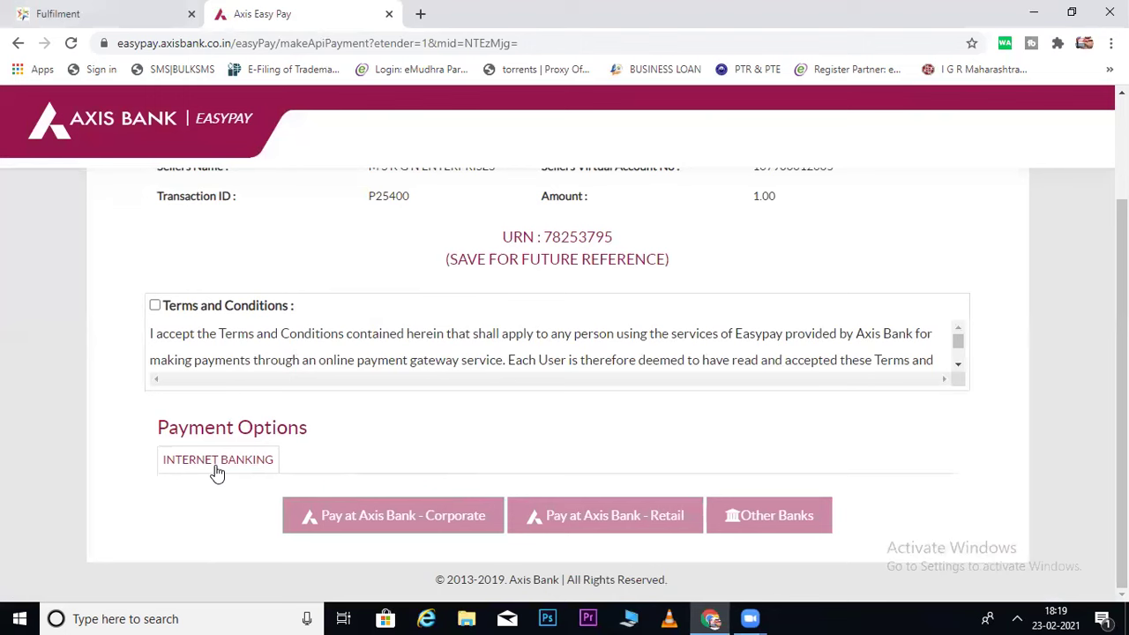
left_click_drag(388, 447, 348, 425)
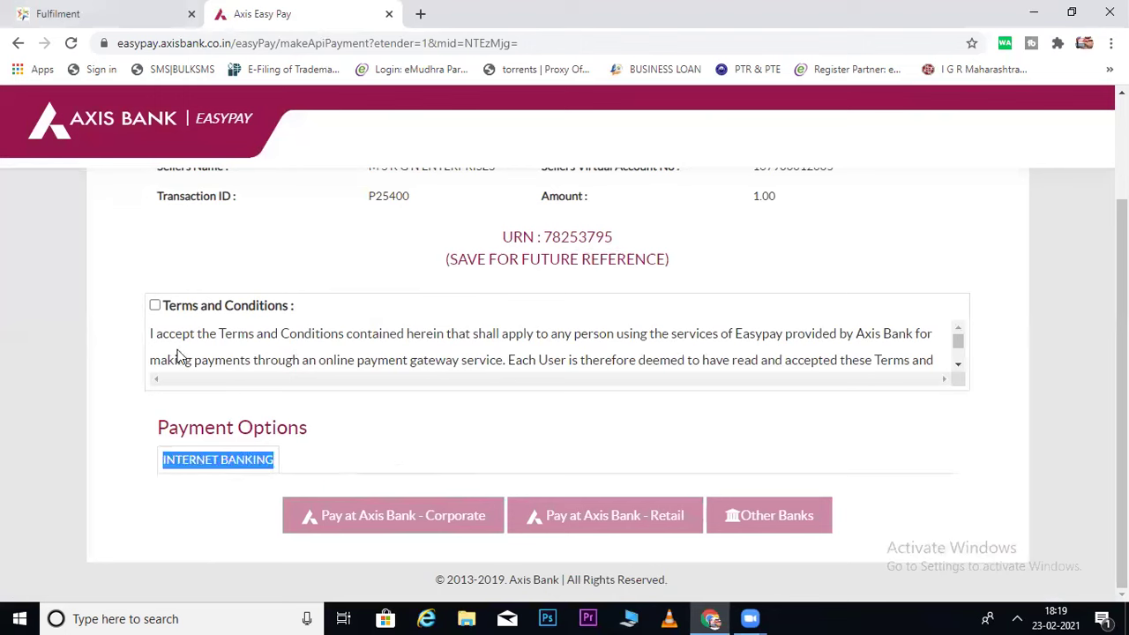
left_click(155, 306)
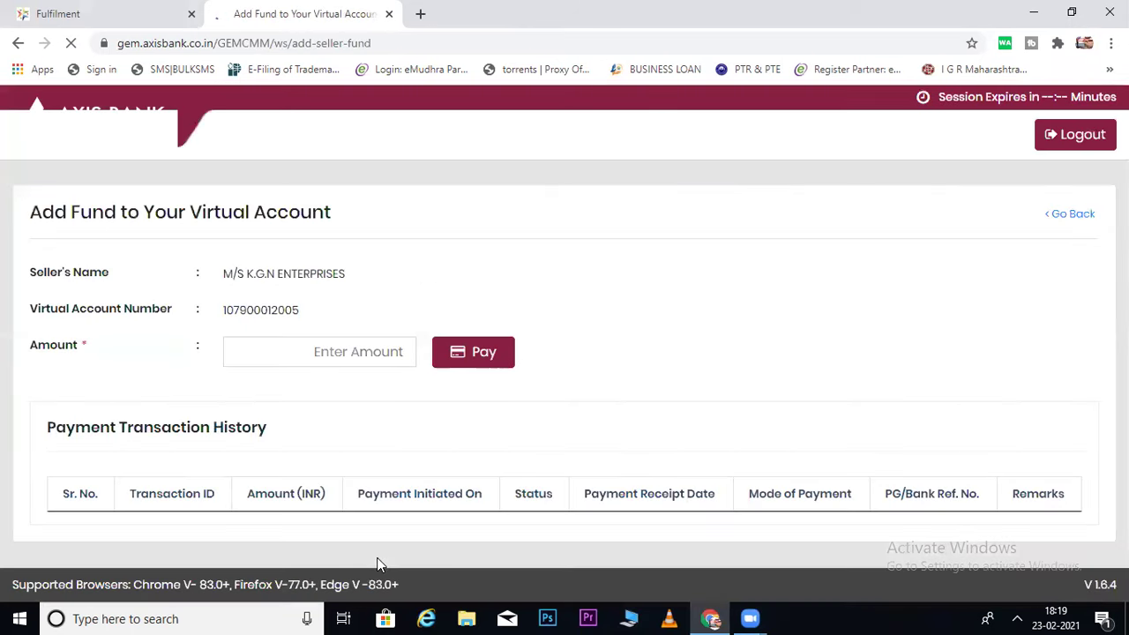
Resubmit the 1-rupee payment with EasyPay terms accepted, then return to enter a new amount.
left_click(332, 405)
type("1")
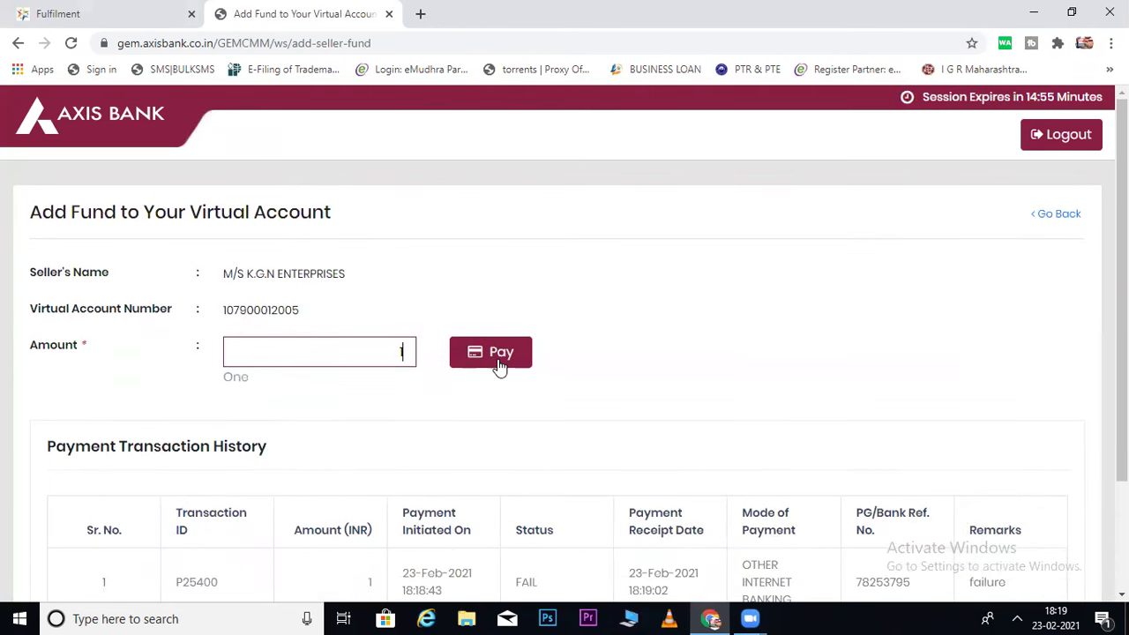
scroll(1088, 379, "down", 1)
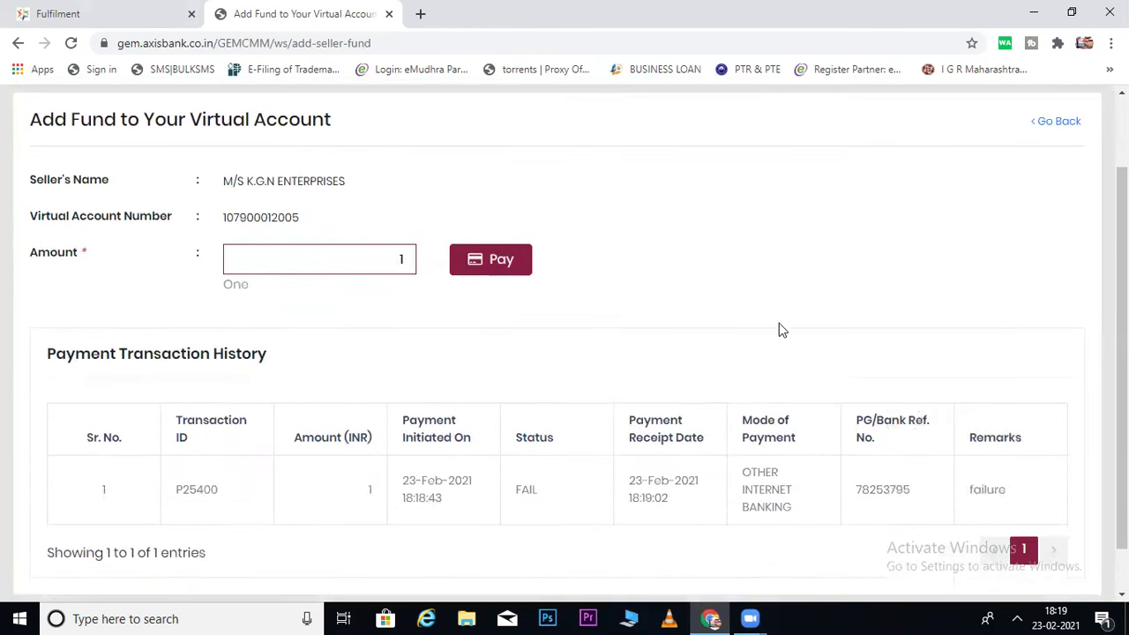
left_click(499, 259)
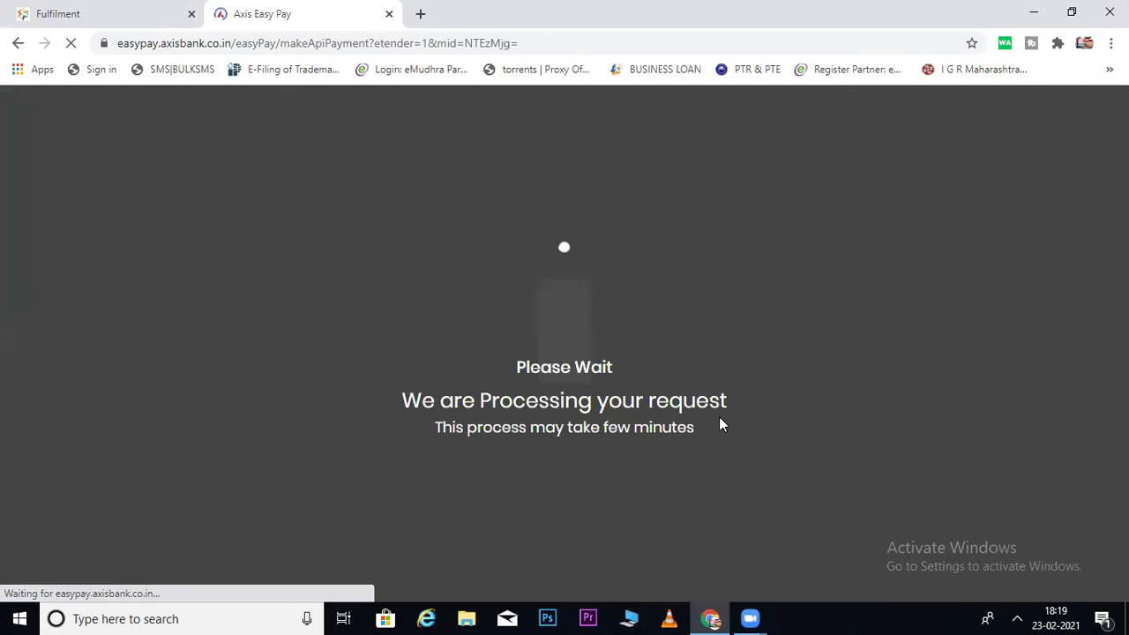
scroll(400, 310, "down", 2)
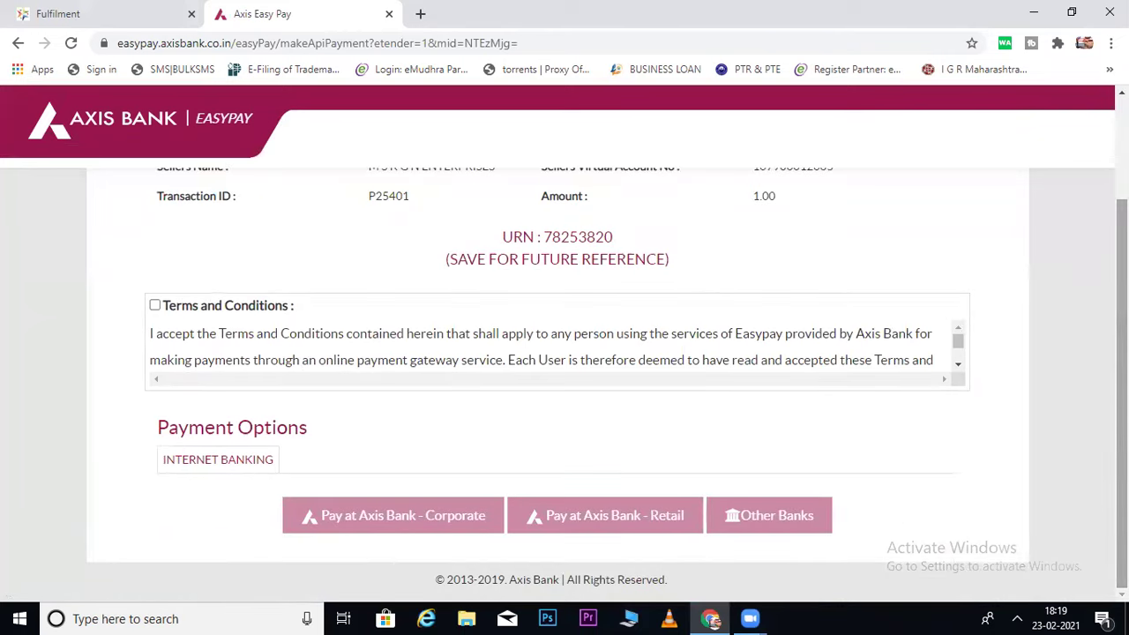
left_click(155, 305)
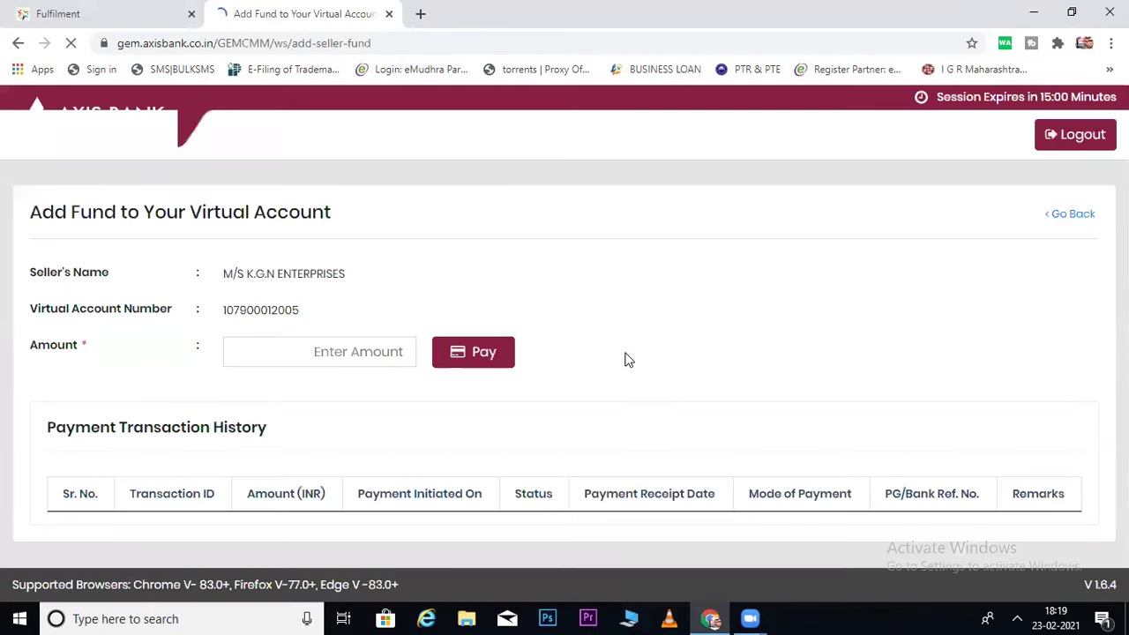
scroll(1096, 330, "down", 3)
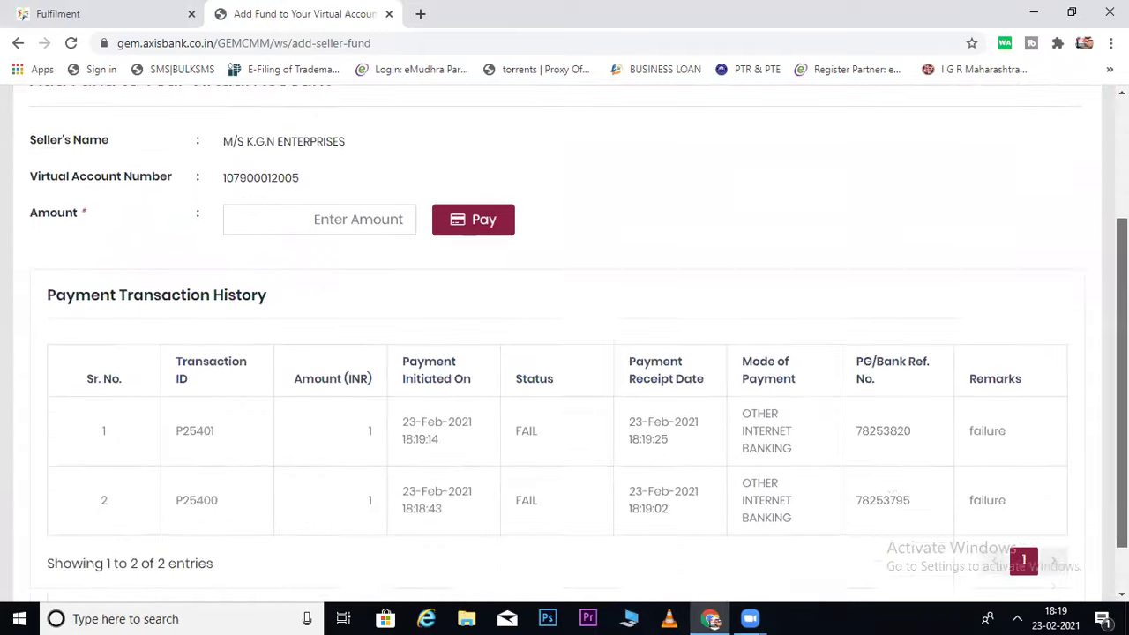
left_click(265, 155)
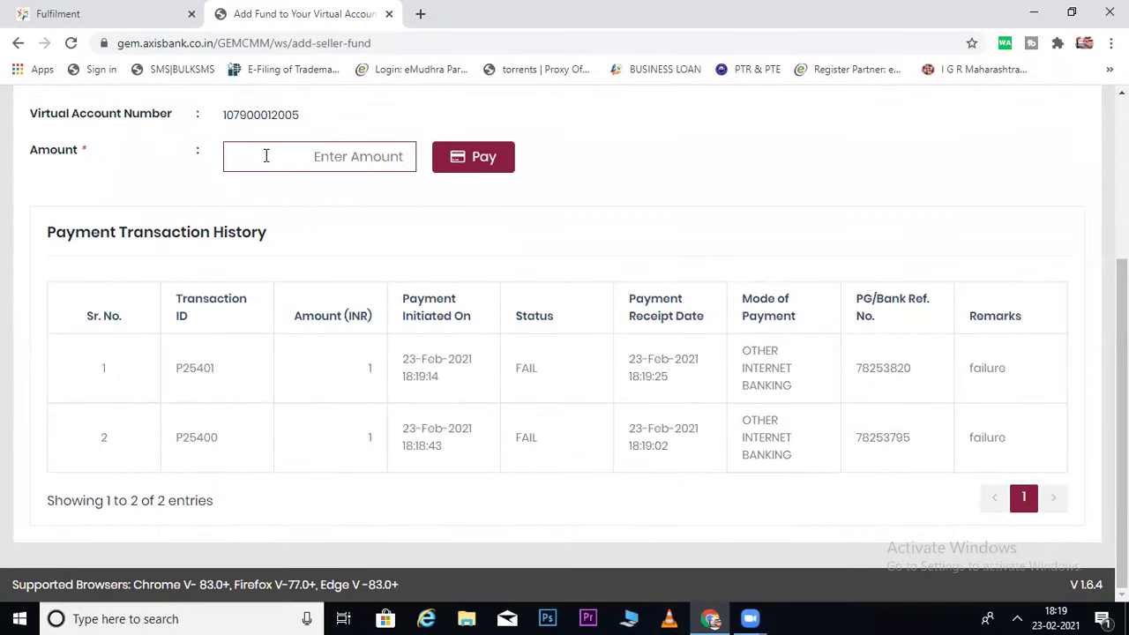
Submit a 10-rupee payment and accept the EasyPay terms and conditions.
type("10")
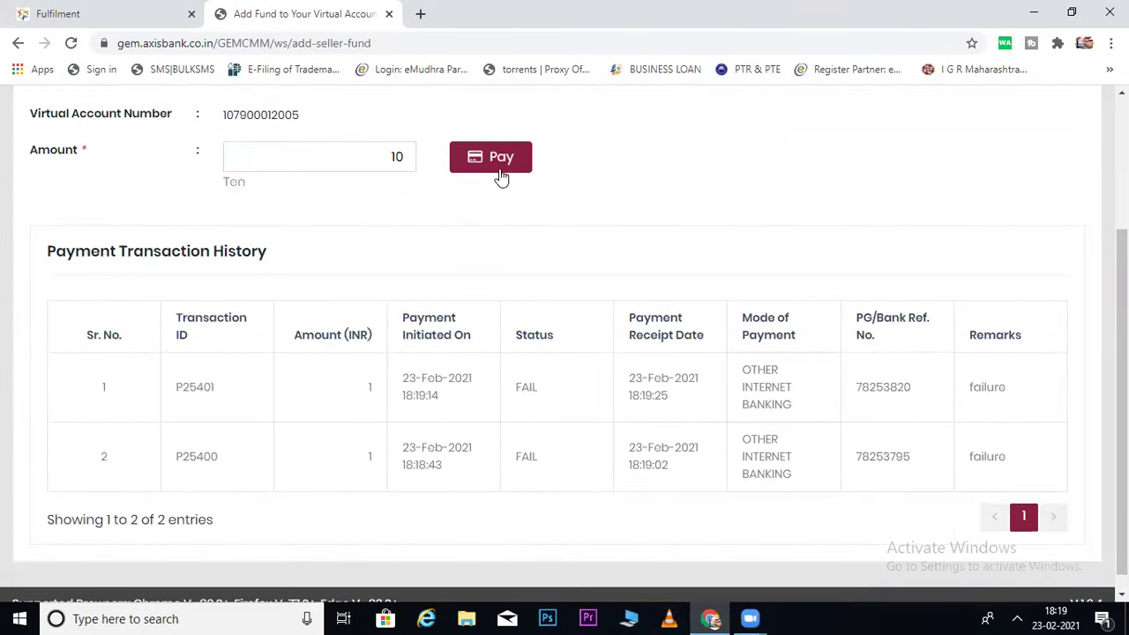
left_click(500, 175)
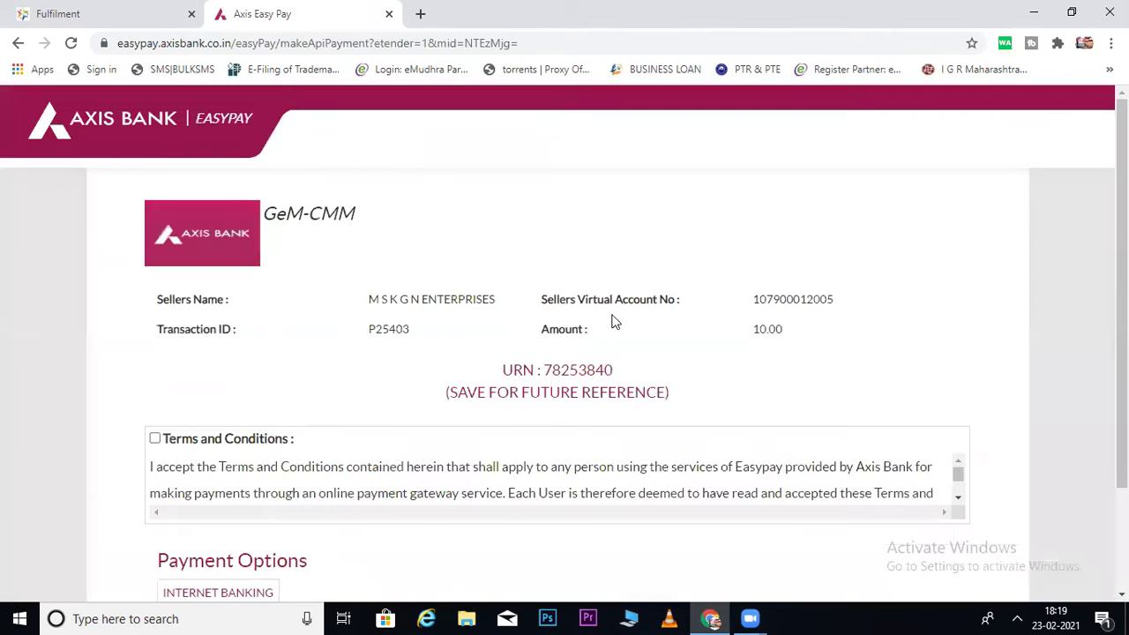
scroll(533, 353, "down", 2)
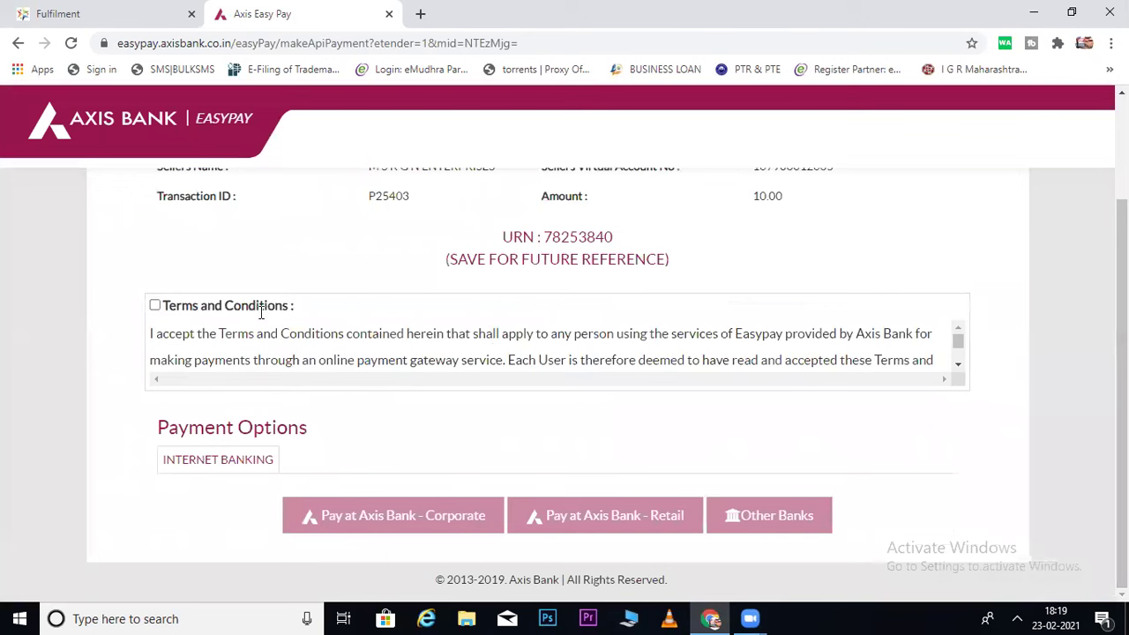
left_click(154, 307)
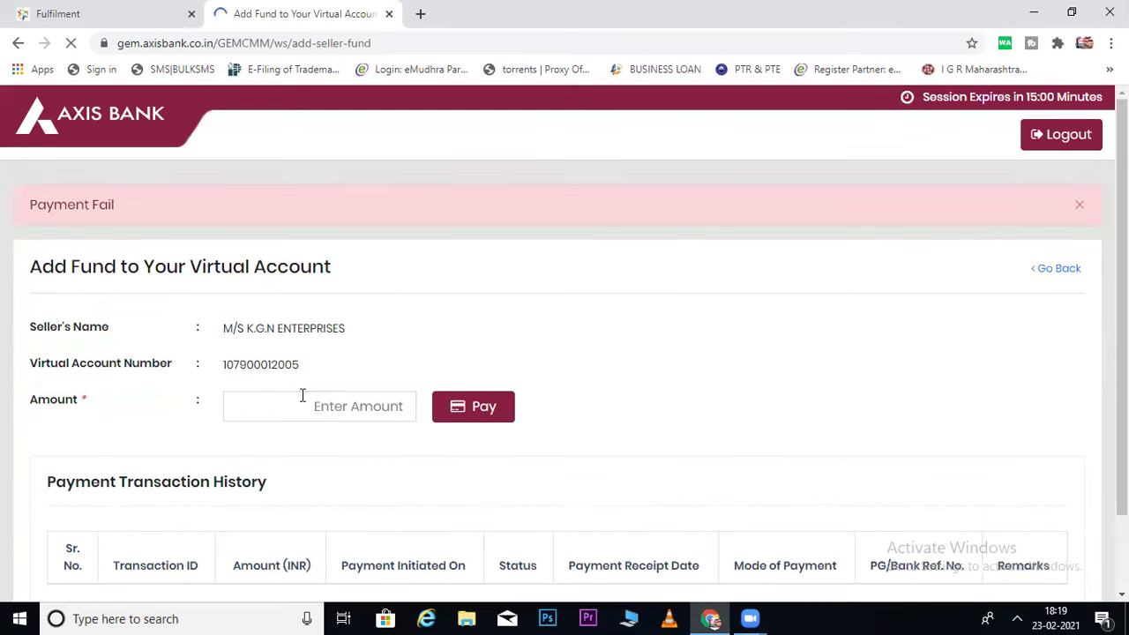
Submit a 100-rupee top-up, accept the terms, and choose to pay via Other Banks.
left_click(302, 396)
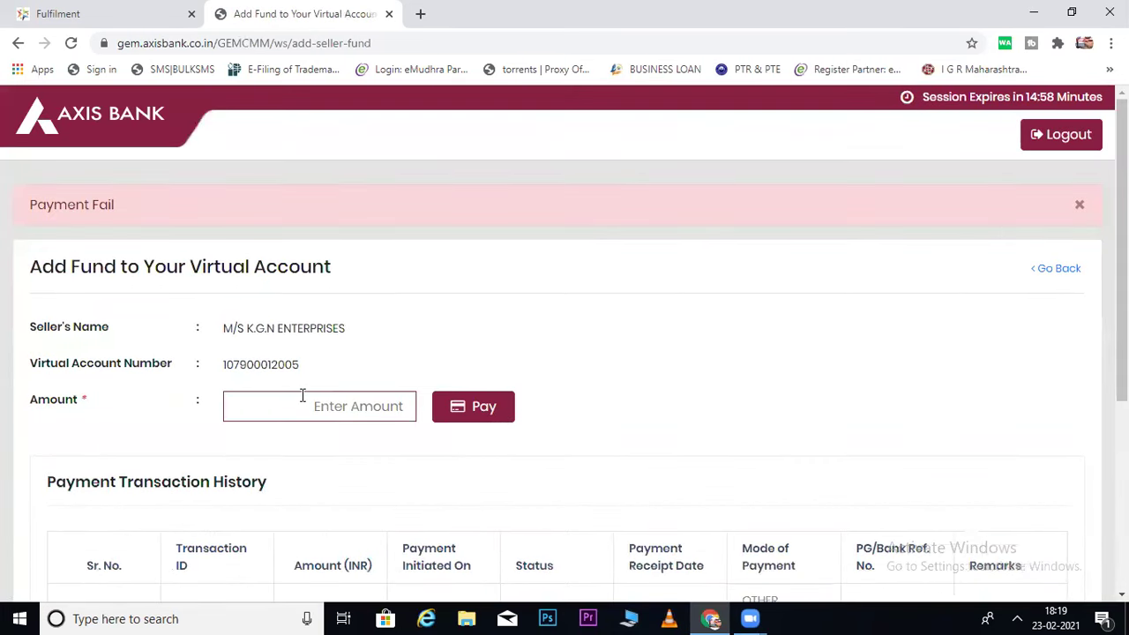
type("1000")
key("BackSpace")
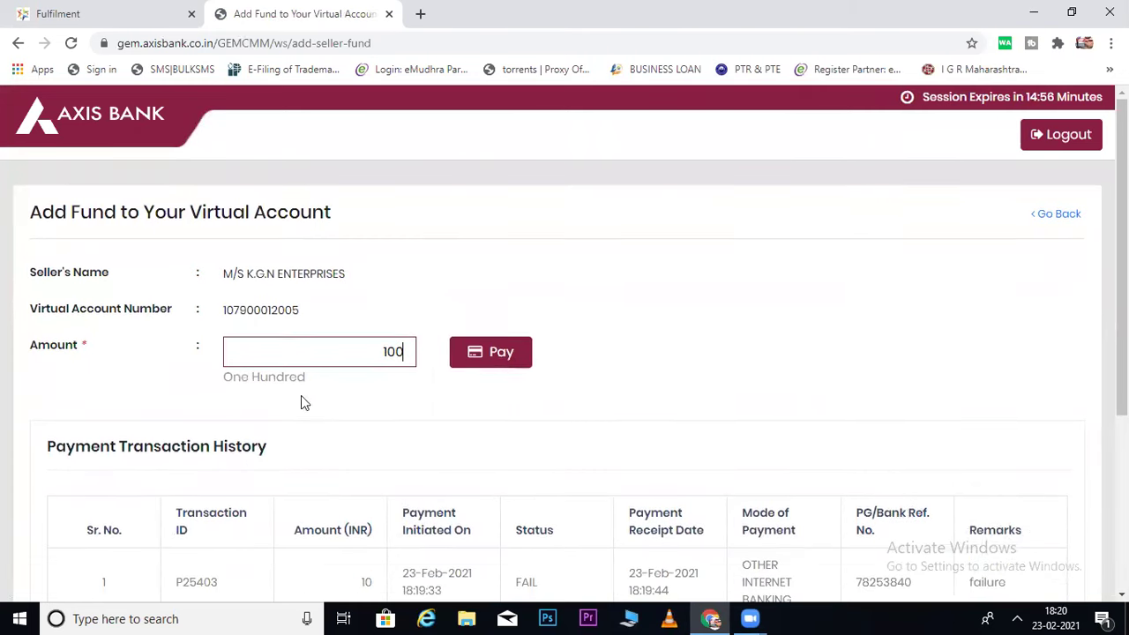
left_click(500, 355)
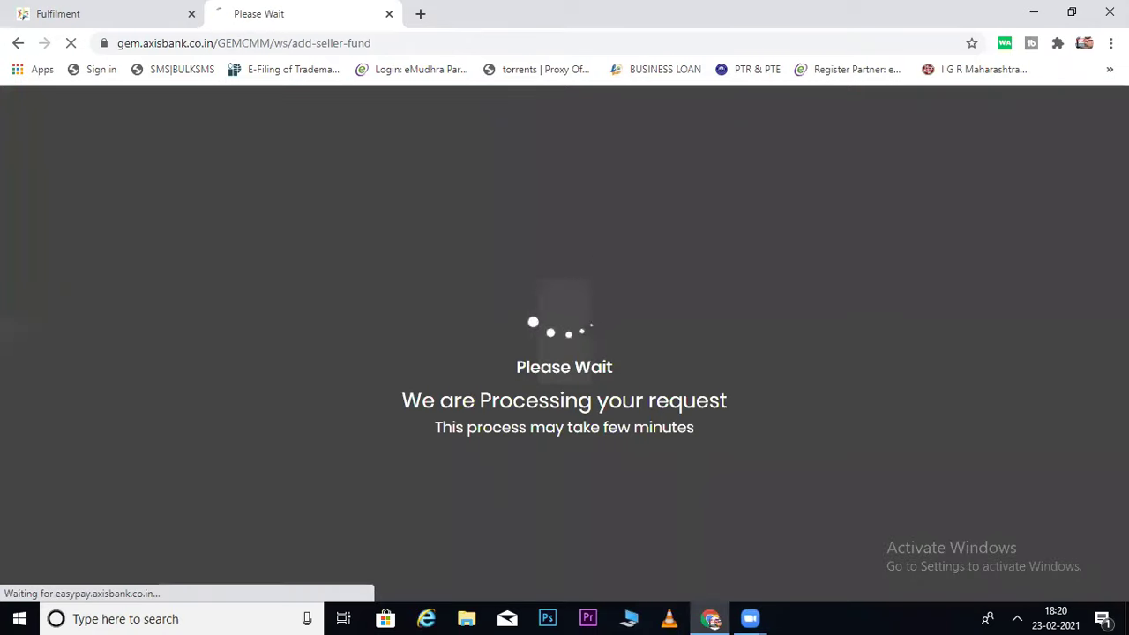
scroll(1076, 449, "down", 3)
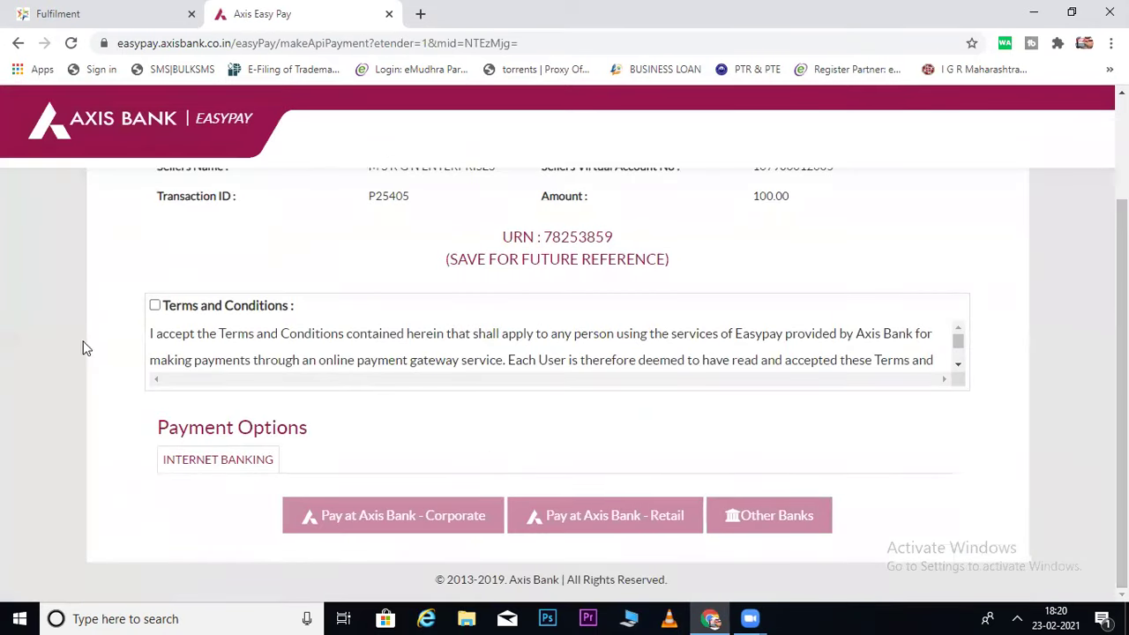
left_click(156, 305)
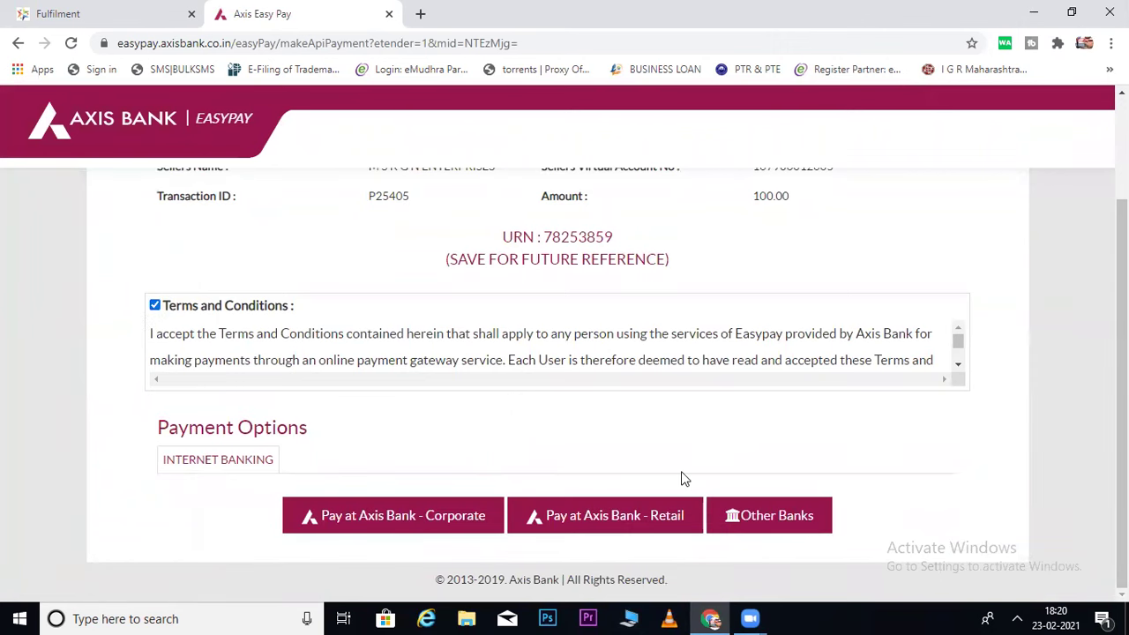
left_click(681, 515)
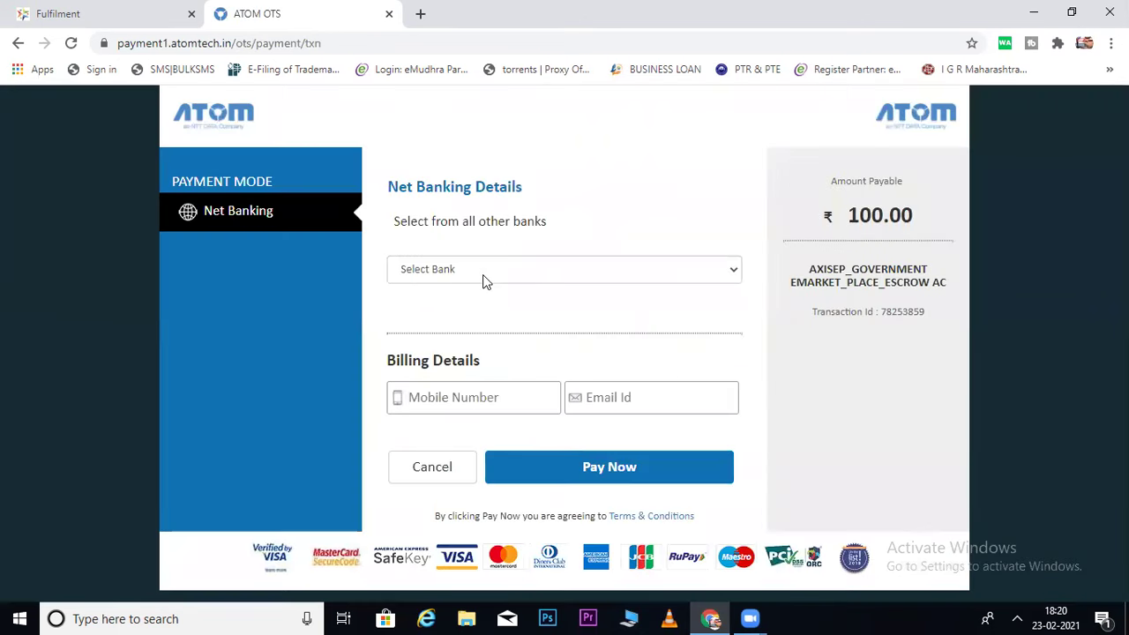
Select HDFC Bank for net banking on the Atom payment gateway.
left_click(483, 274)
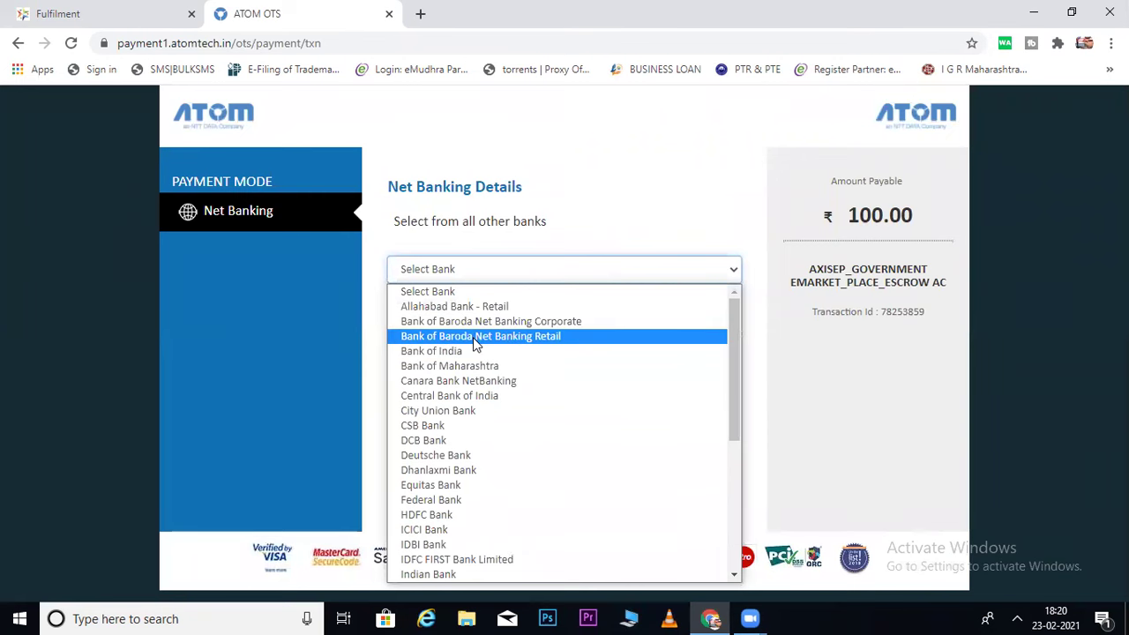
key("Down")
key("Down")
key("Down")
key("Down")
key("Down")
key("Down")
key("Down")
key("Down")
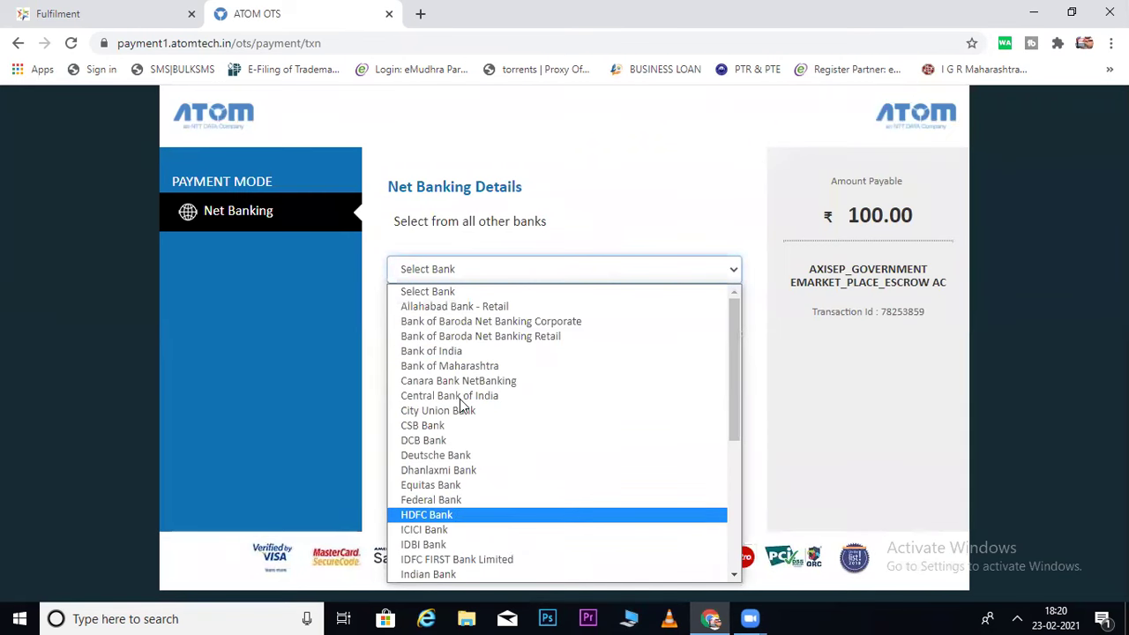
key("Return")
Fill in the billing mobile number and e-mail, then submit the 111.80 payment.
left_click(420, 398)
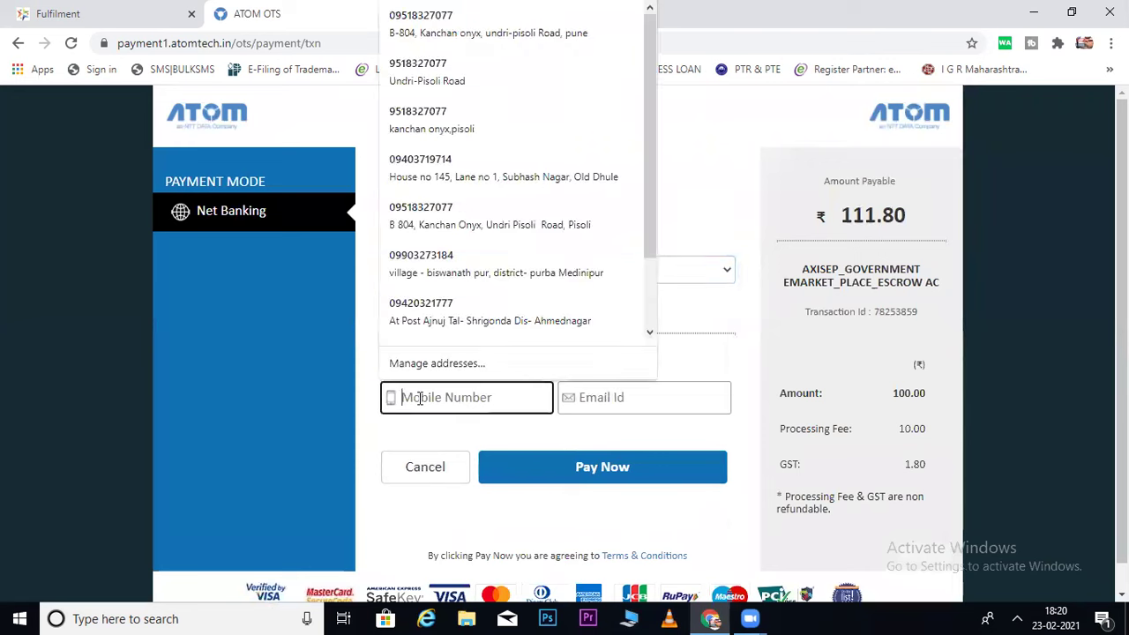
left_click(420, 446)
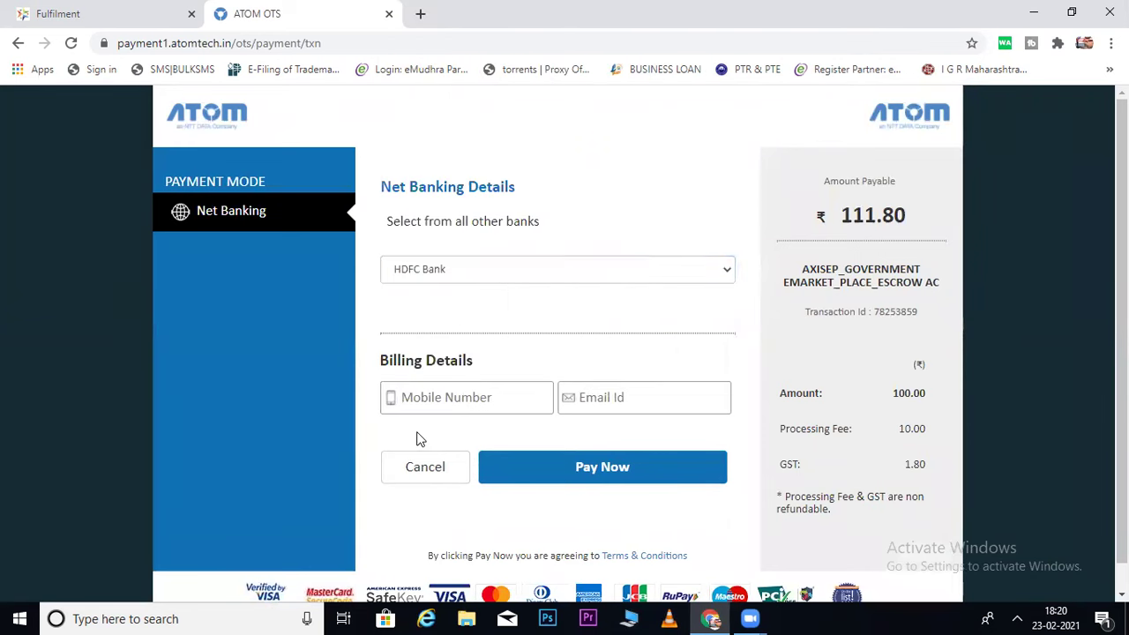
left_click(536, 398)
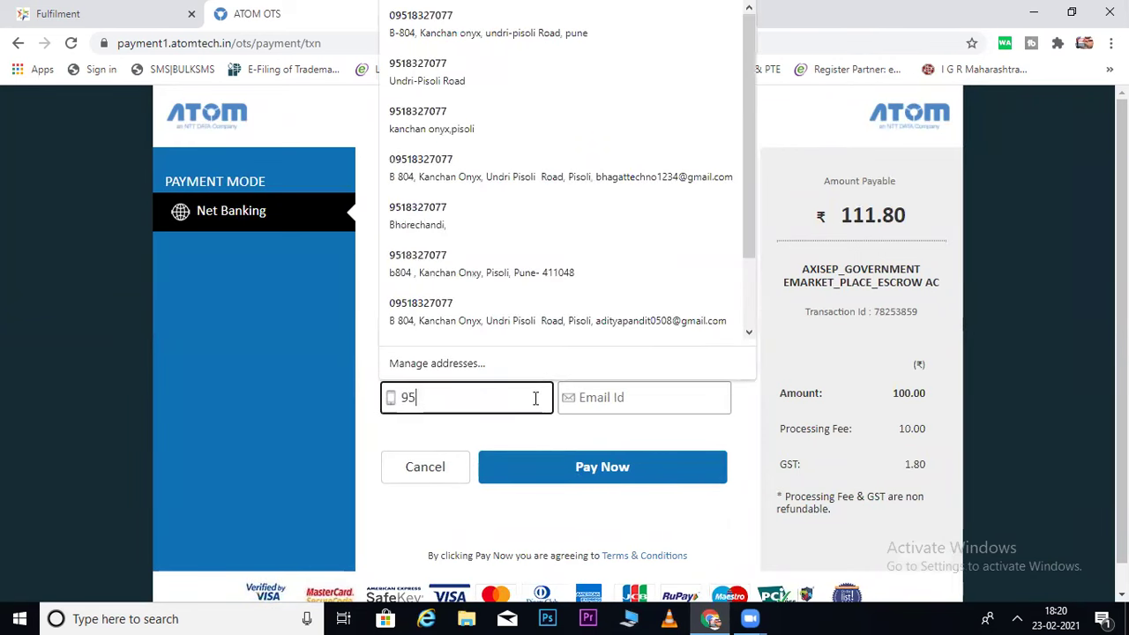
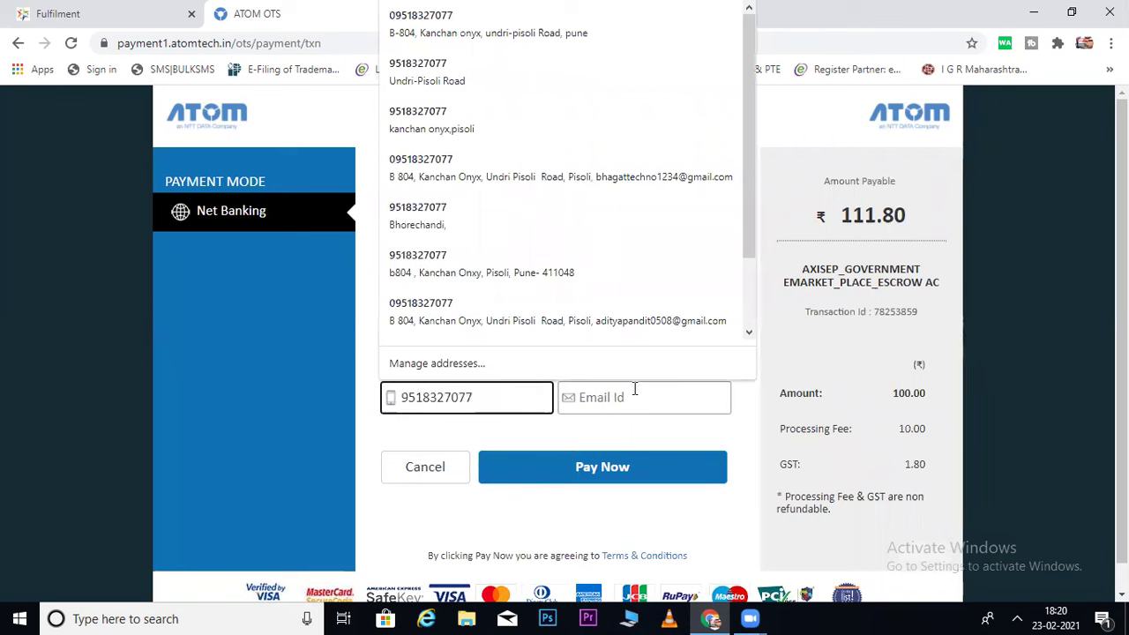
left_click(623, 397)
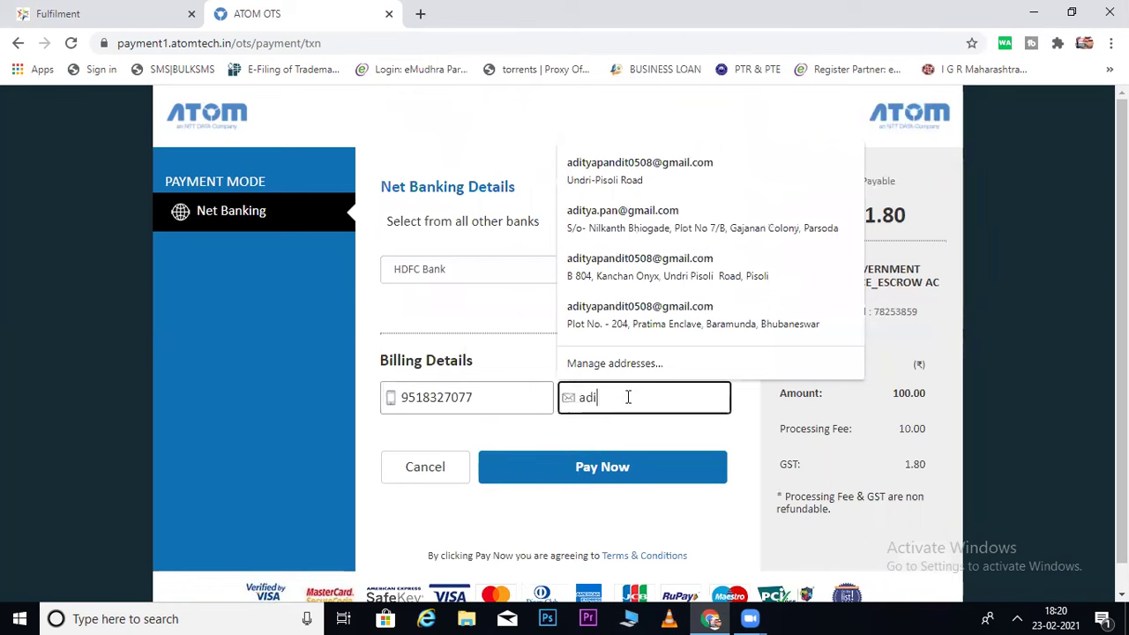
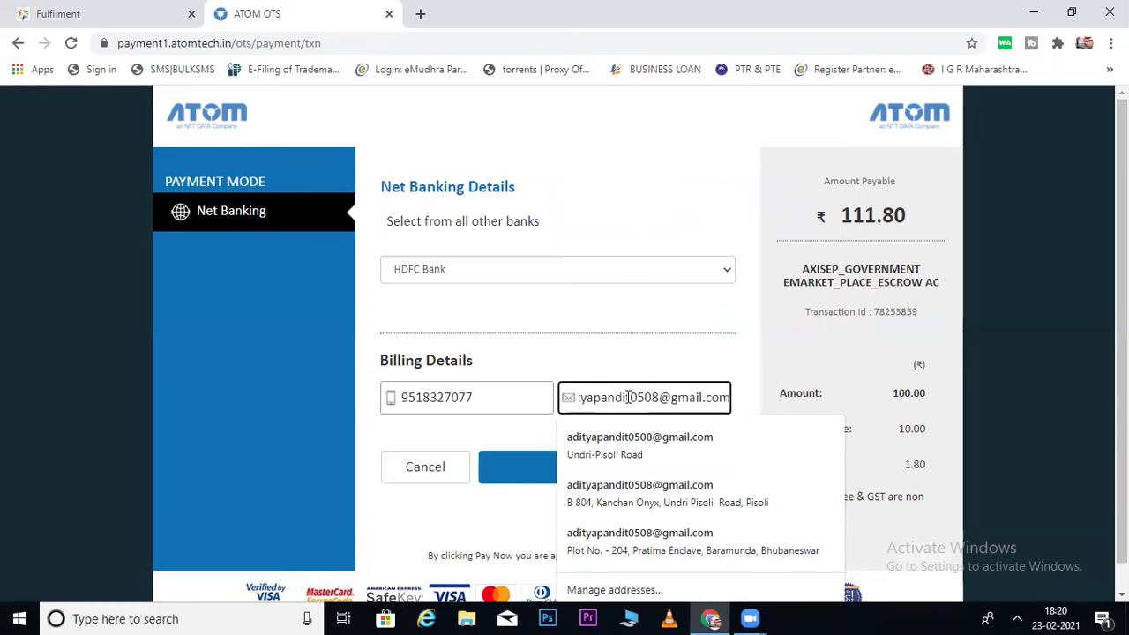
left_click(685, 347)
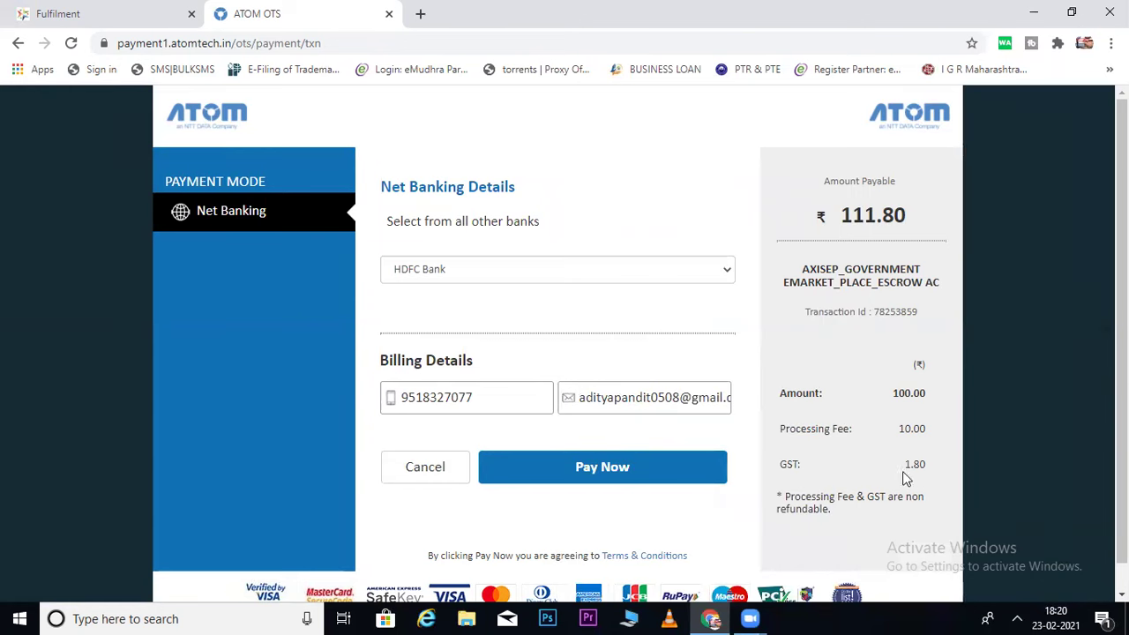
left_click(674, 475)
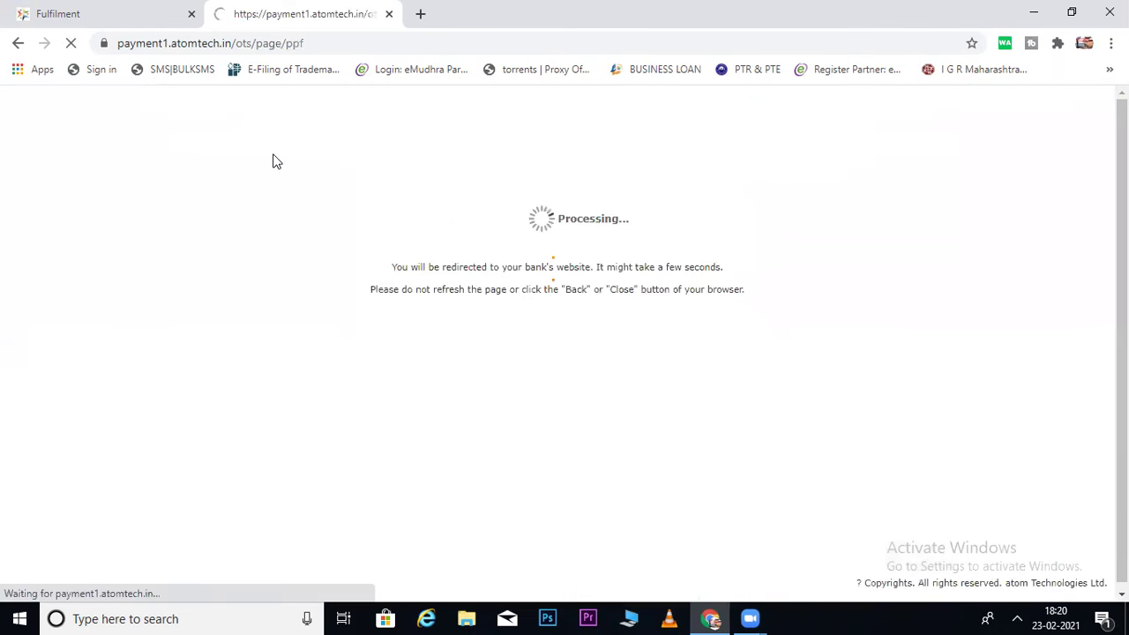
Log in to HDFC NetBanking with the customer ID, IPIN and secure access image confirmation.
left_click(191, 231)
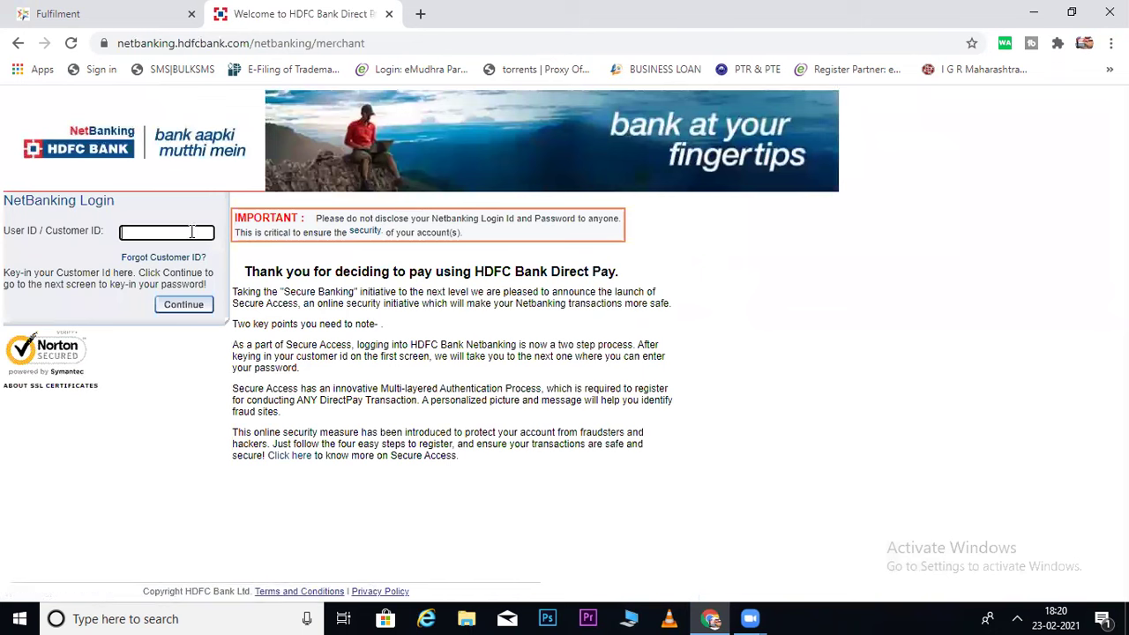
left_click(192, 306)
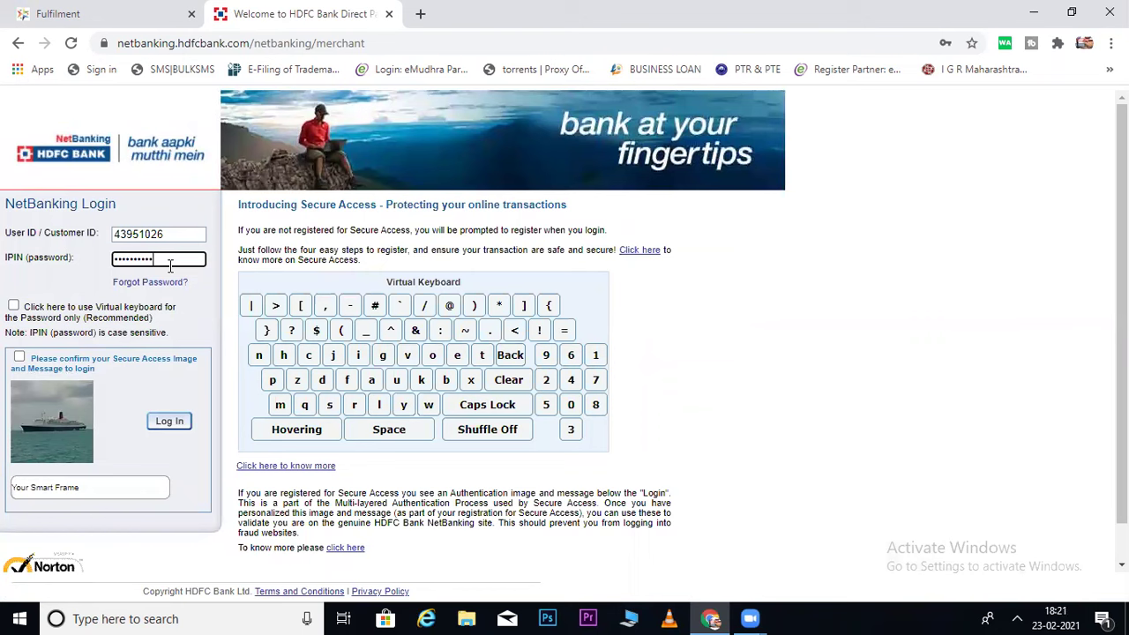
left_click(20, 356)
left_click(172, 423)
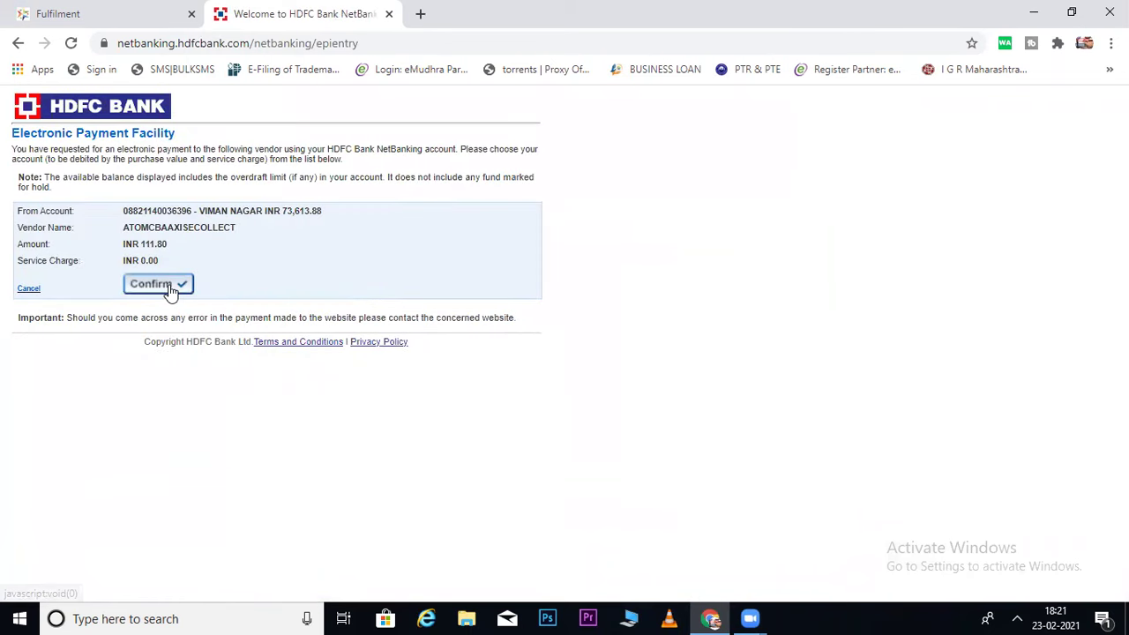
Confirm the INR 111.80 debit and submit the one-time password.
left_click(169, 291)
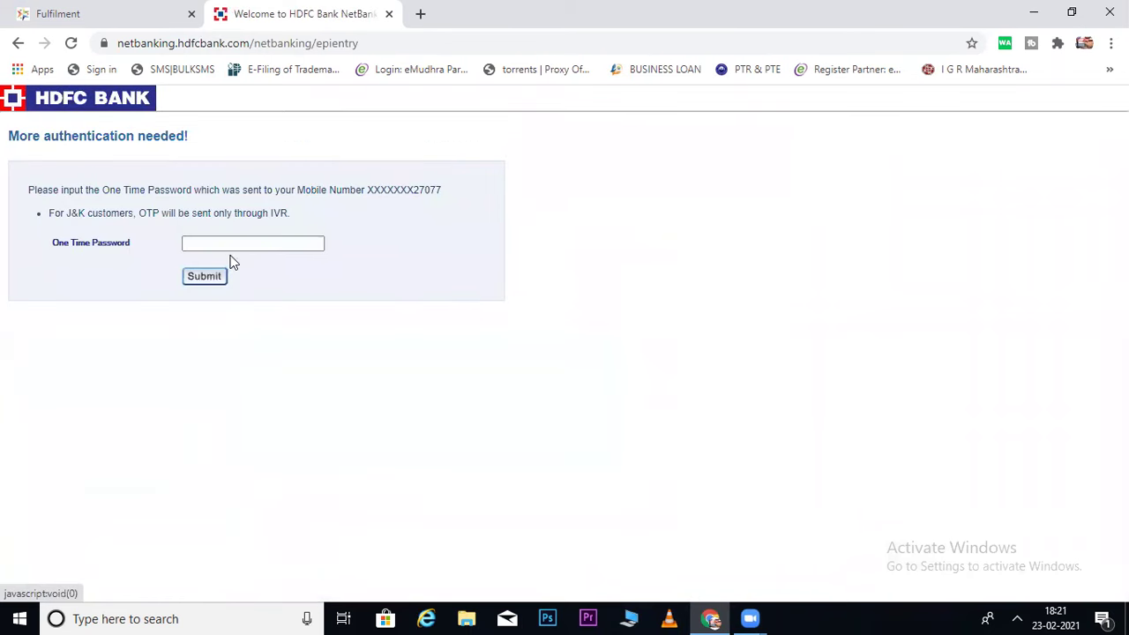
left_click(236, 248)
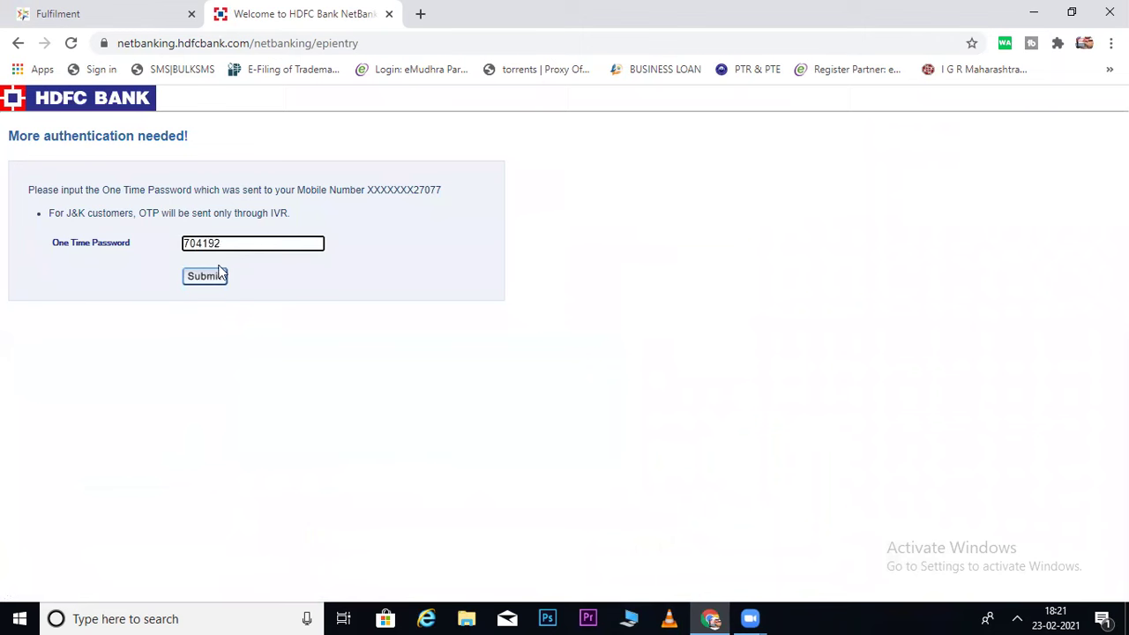
left_click(208, 276)
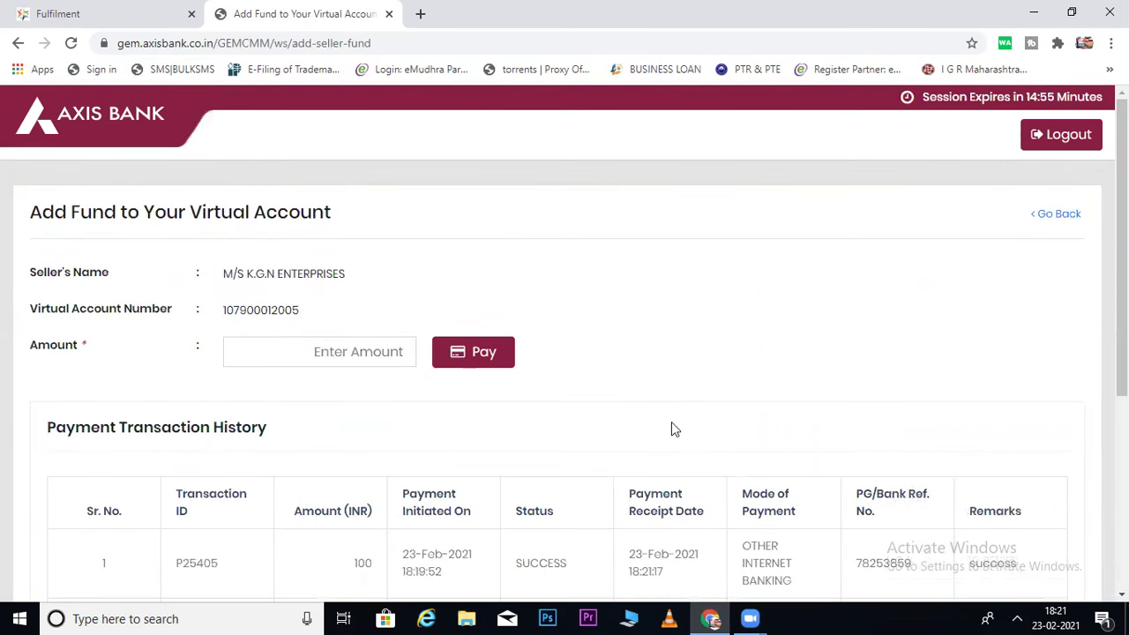
scroll(760, 410, "down", 2)
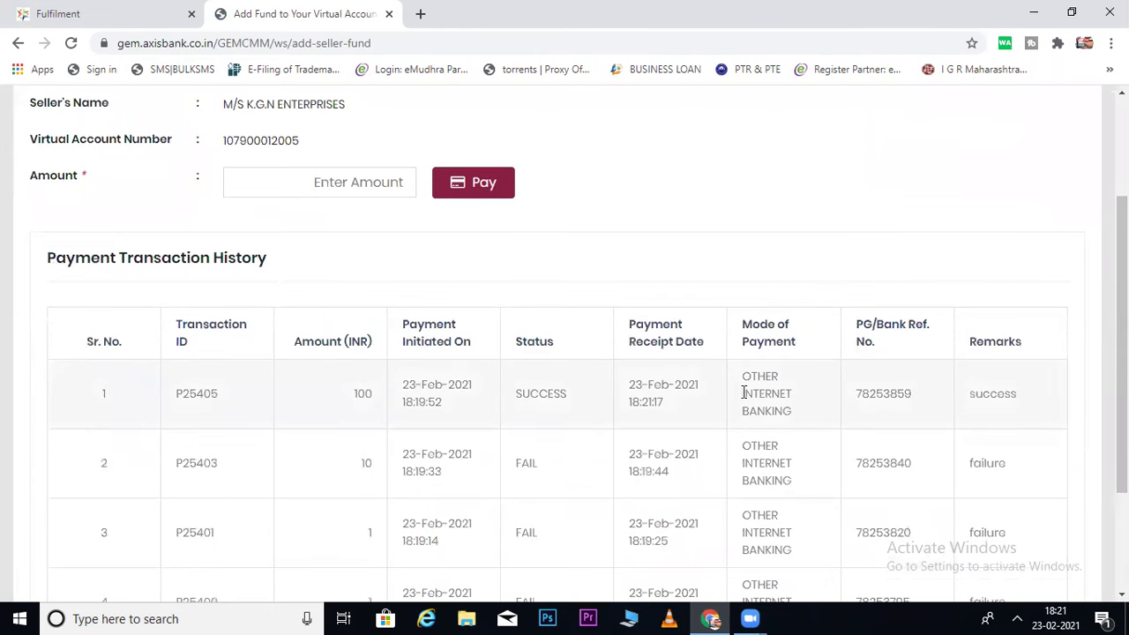
left_click_drag(369, 397, 337, 399)
scroll(337, 400, "down", 2)
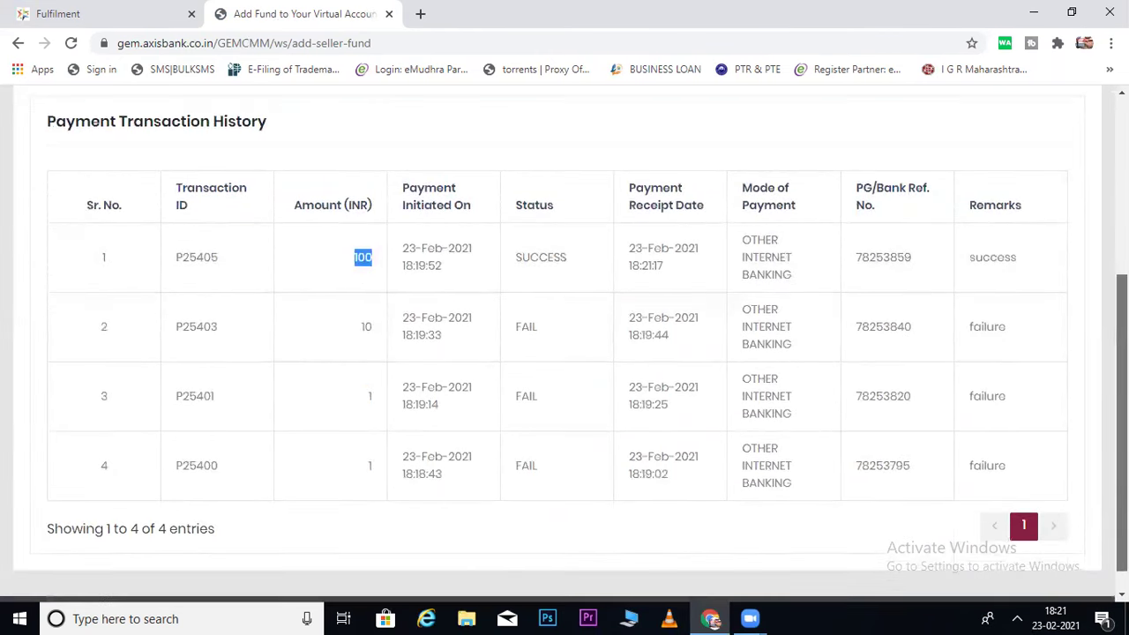
scroll(564, 353, "up", 4)
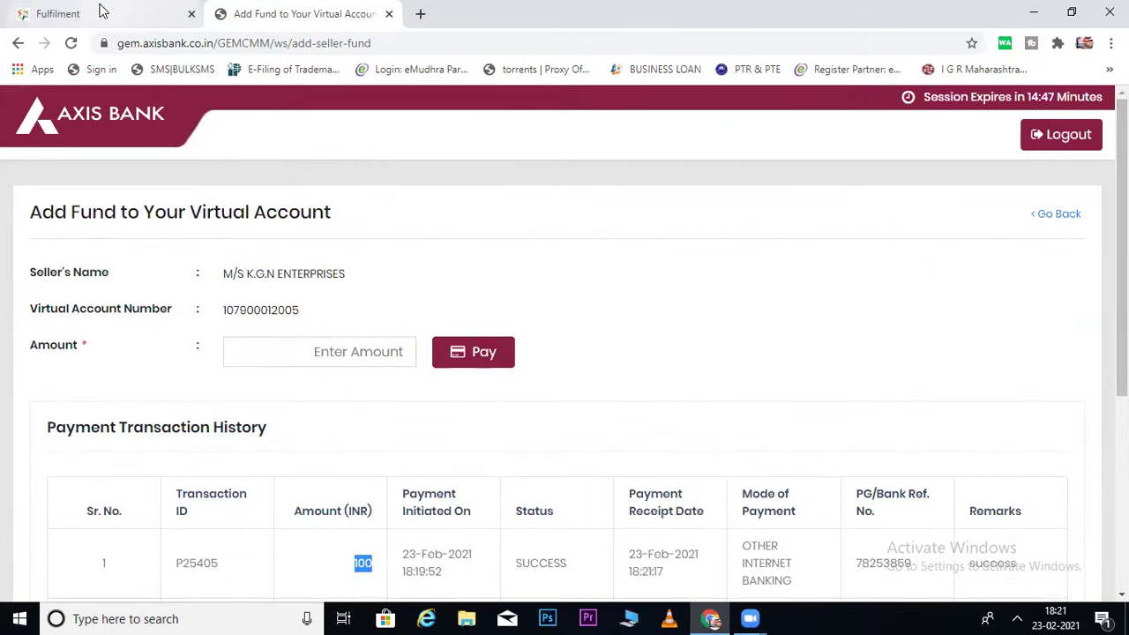
left_click(1058, 217)
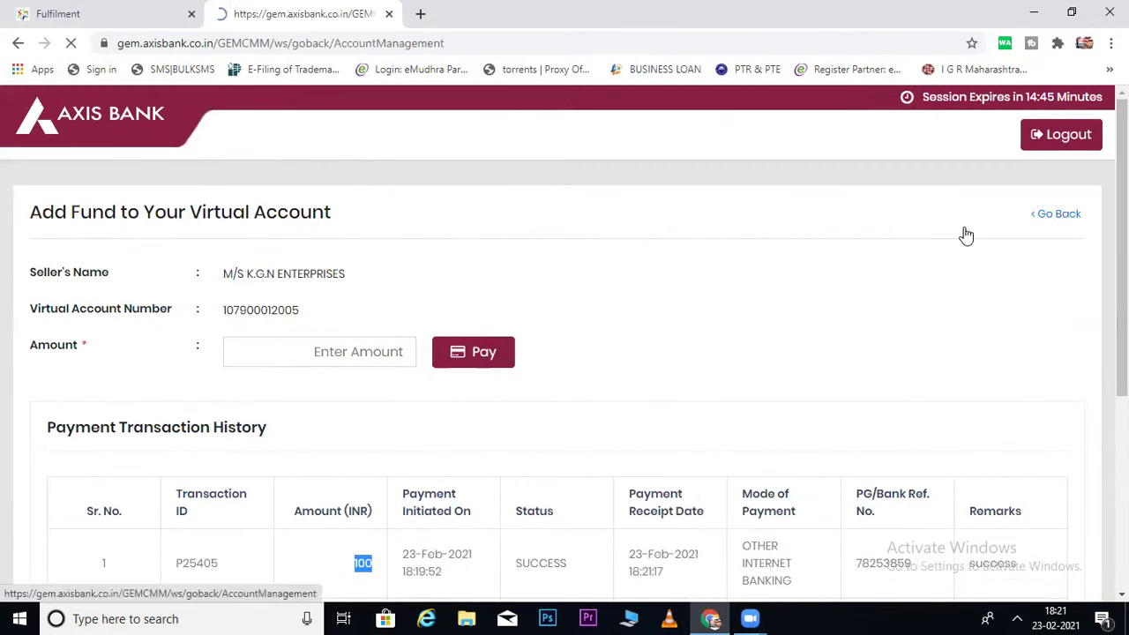
Update the GeM caution balance, log out of and close the Axis tab, and confirm 100.00 available.
left_click(90, 15)
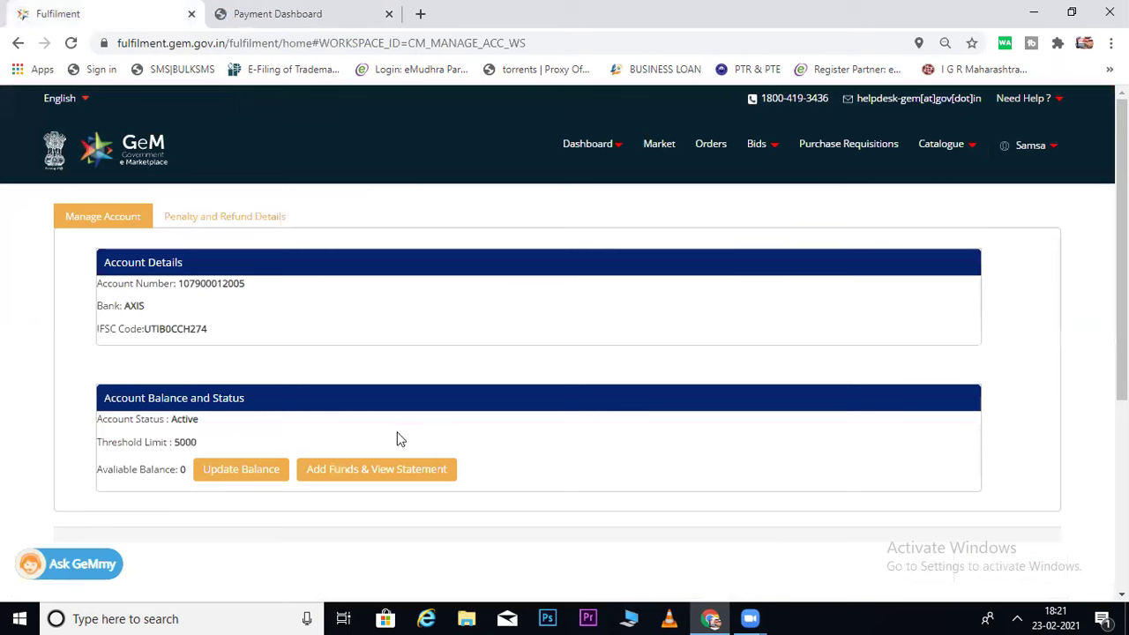
left_click(245, 469)
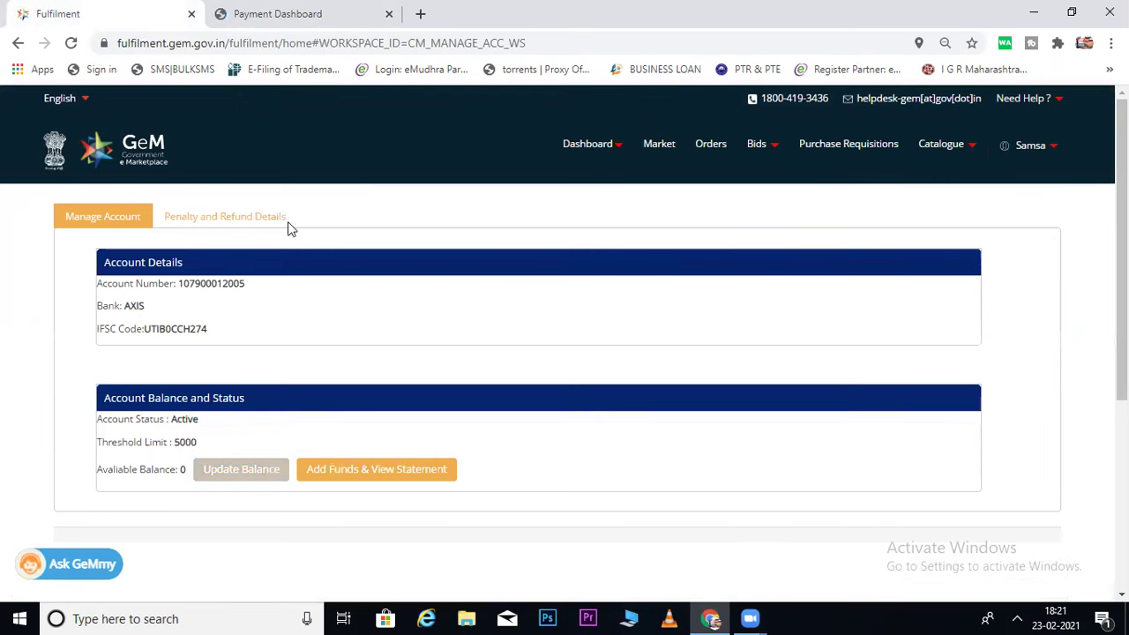
left_click(319, 15)
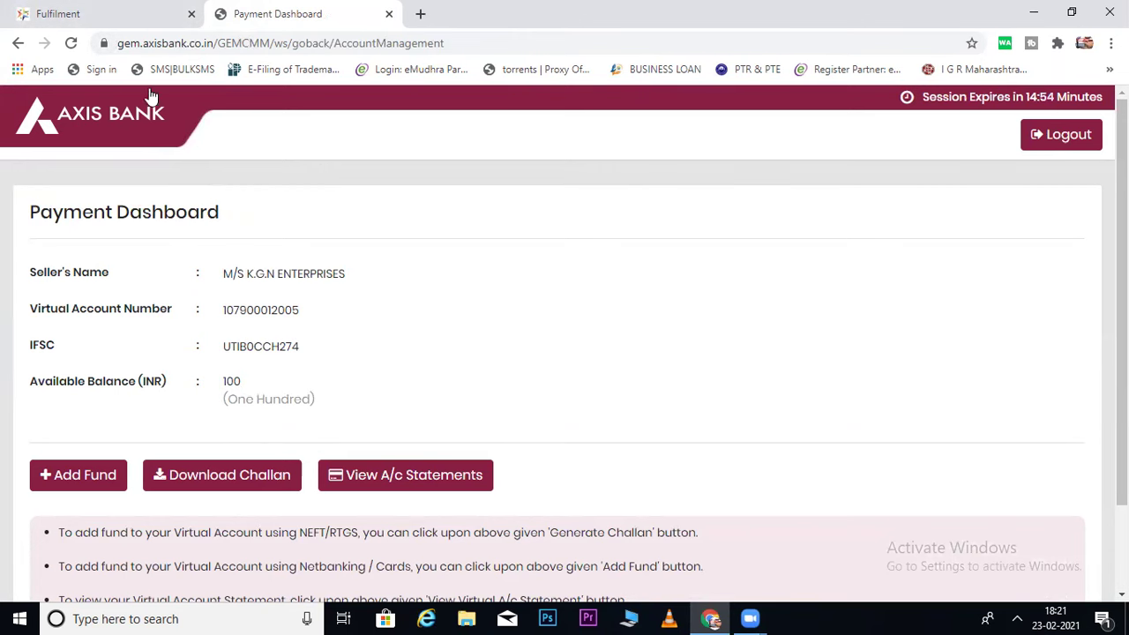
left_click(1053, 137)
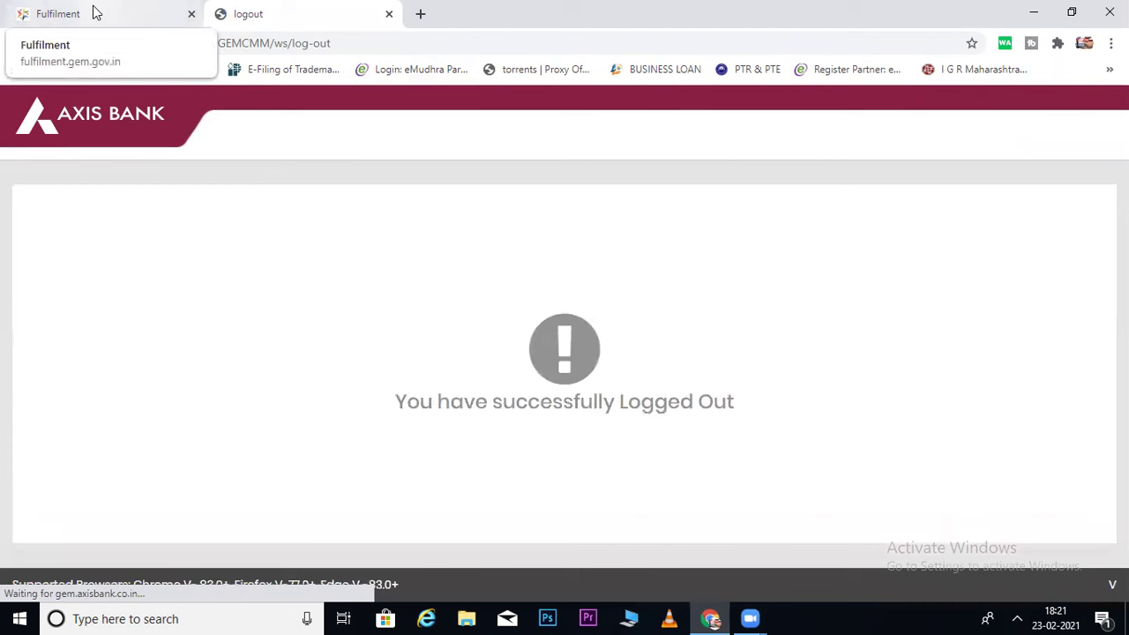
left_click(389, 14)
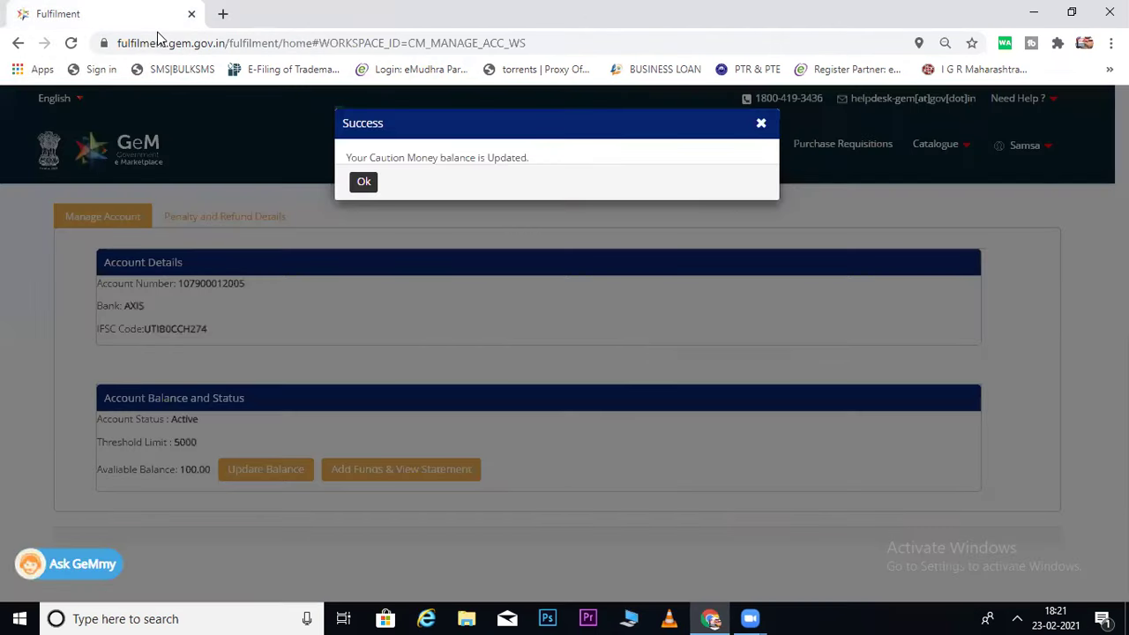
left_click(365, 184)
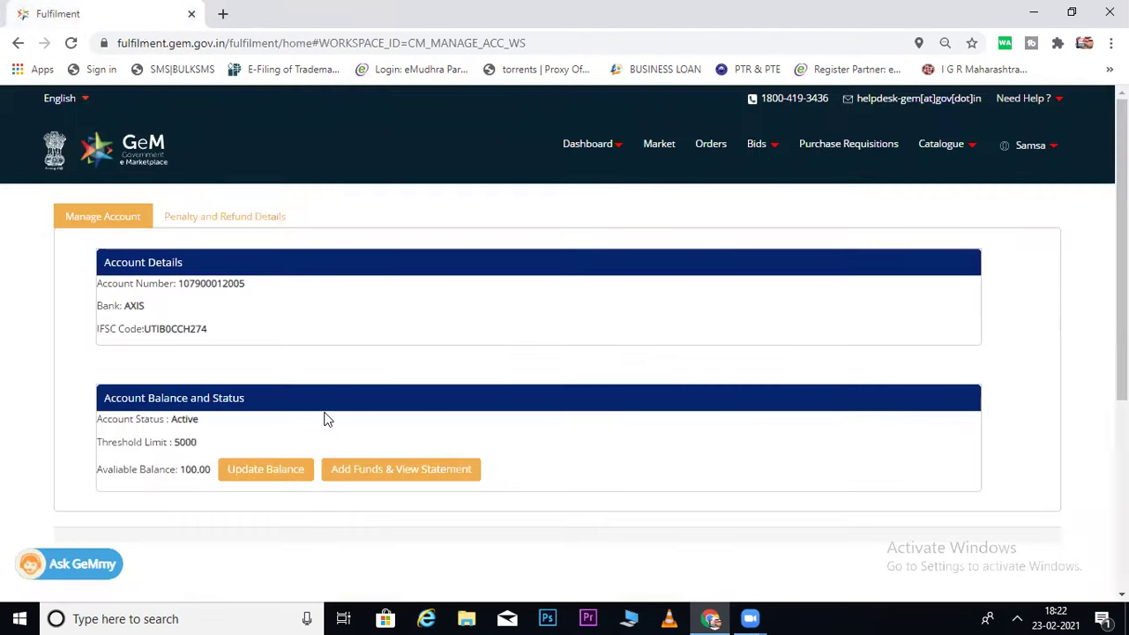
left_click_drag(182, 469, 171, 442)
Open Catalogue > Products > Add New Offering and select the product category search box.
left_click(168, 461)
left_click(975, 148)
mouse_move(917, 185)
left_click(1014, 178)
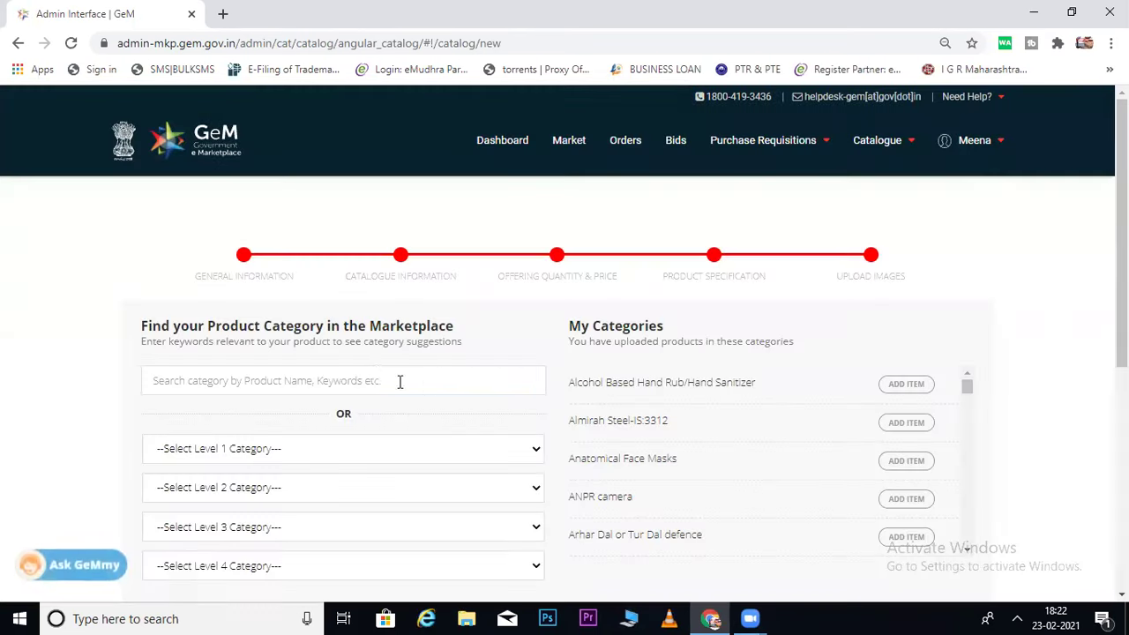
left_click(375, 375)
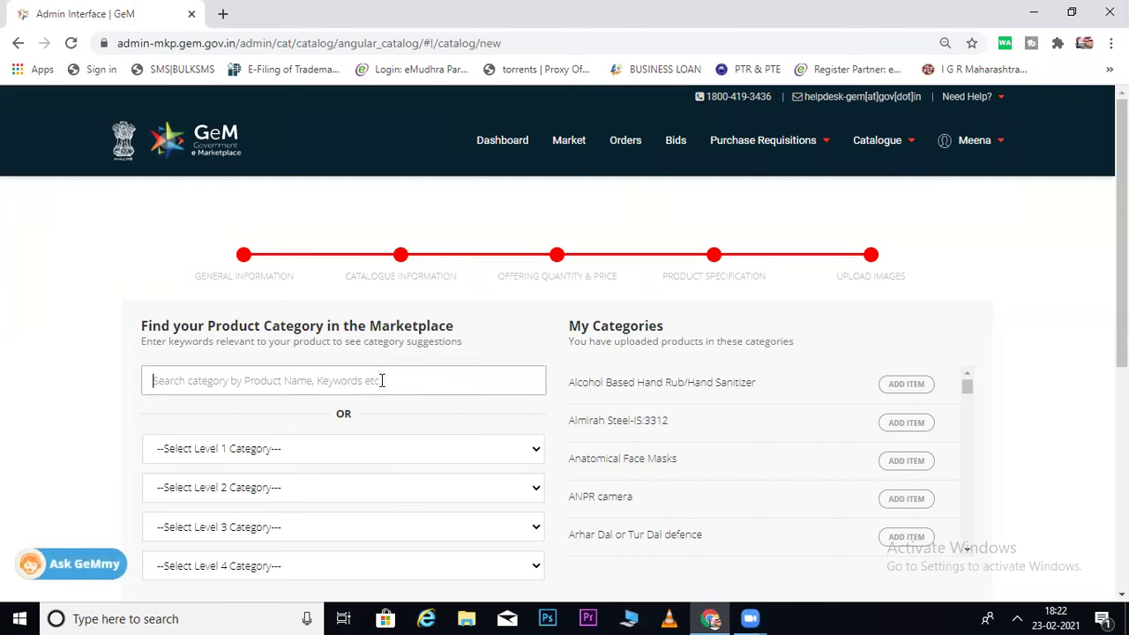
Return to the seller dashboard and close the GeMmy chat panel.
left_click(1000, 148)
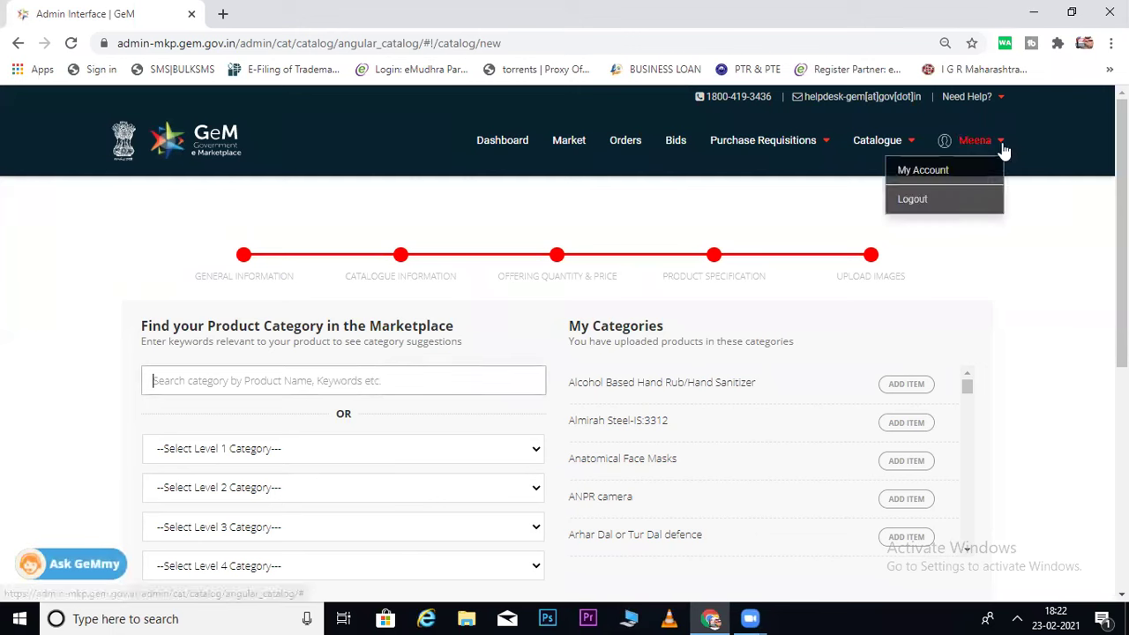
left_click(504, 145)
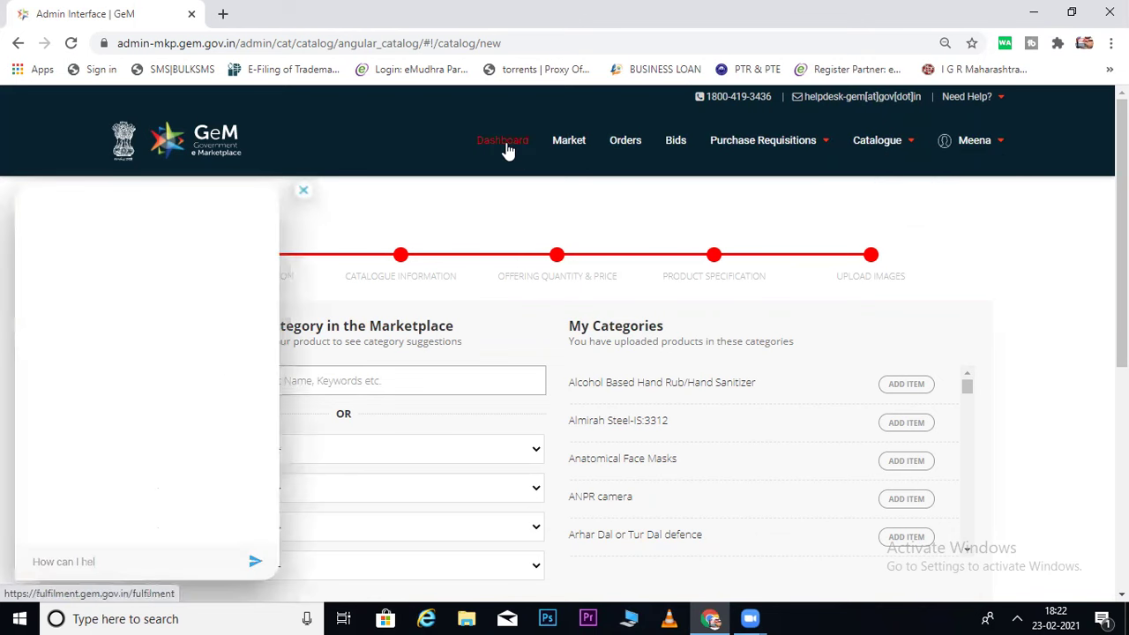
left_click(304, 192)
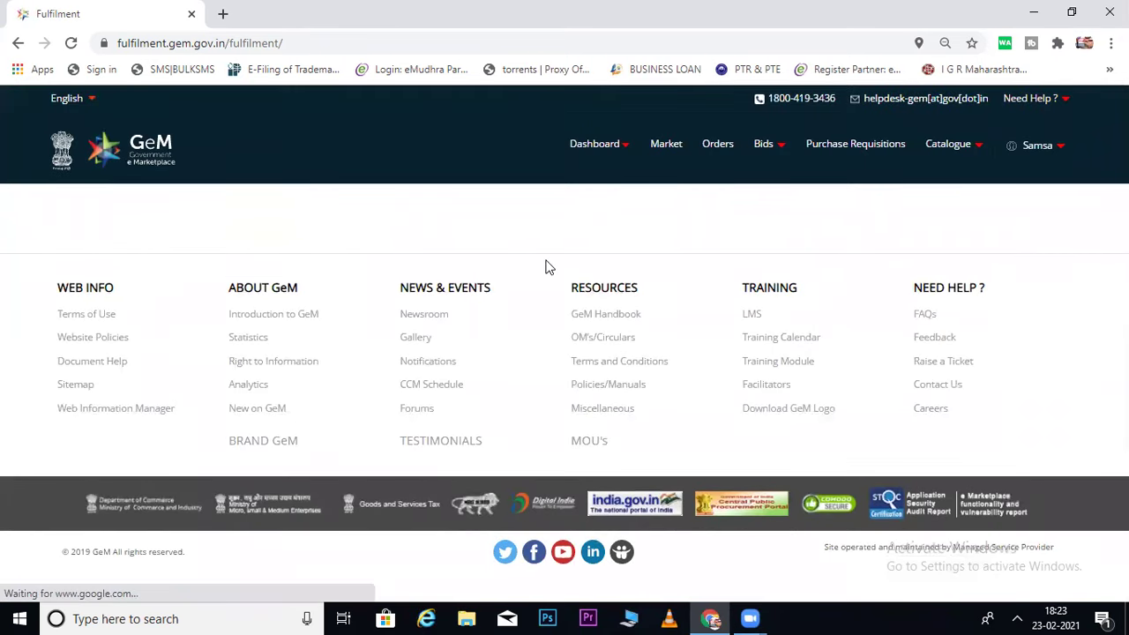
Start adding a new product offering from the catalogue, then return to the seller dashboard.
left_click(629, 150)
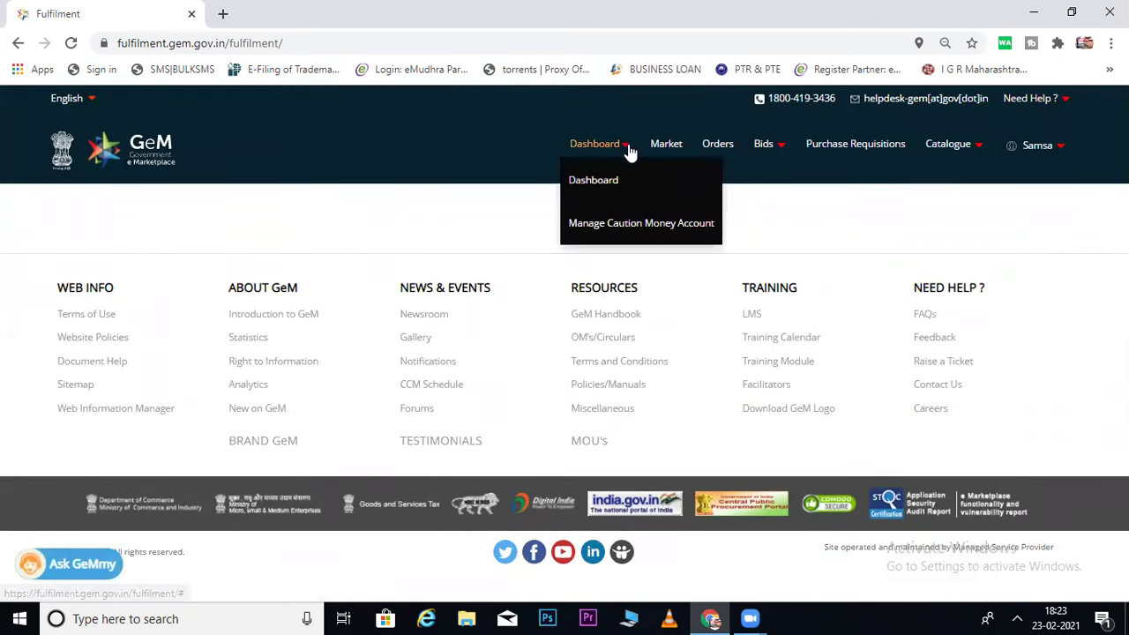
left_click(981, 156)
mouse_move(882, 182)
left_click(1035, 180)
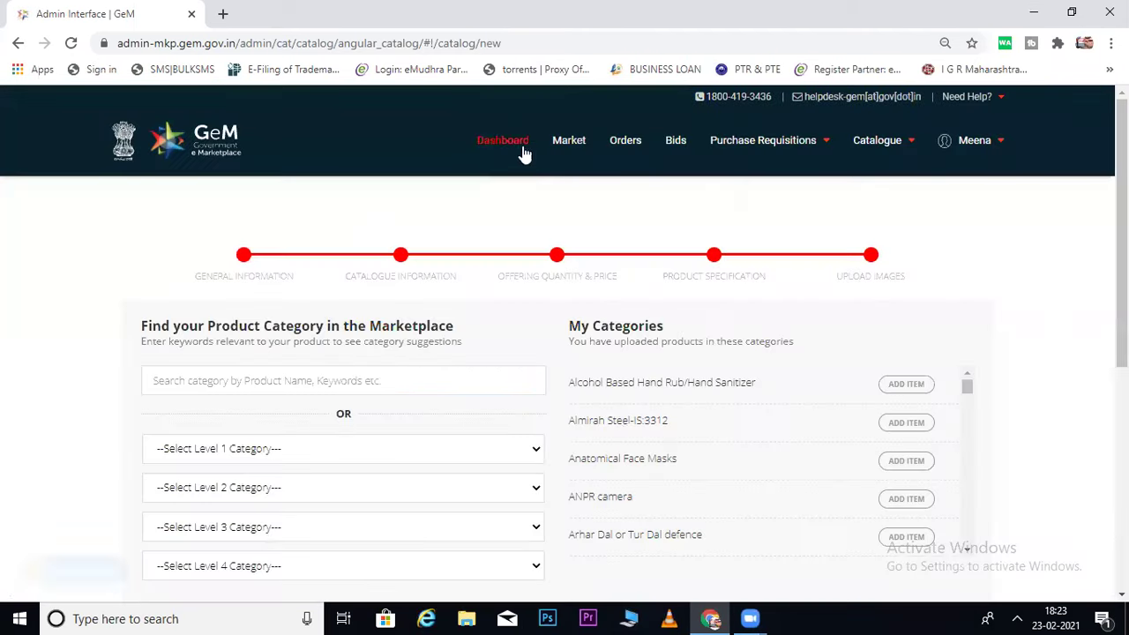
mouse_move(992, 156)
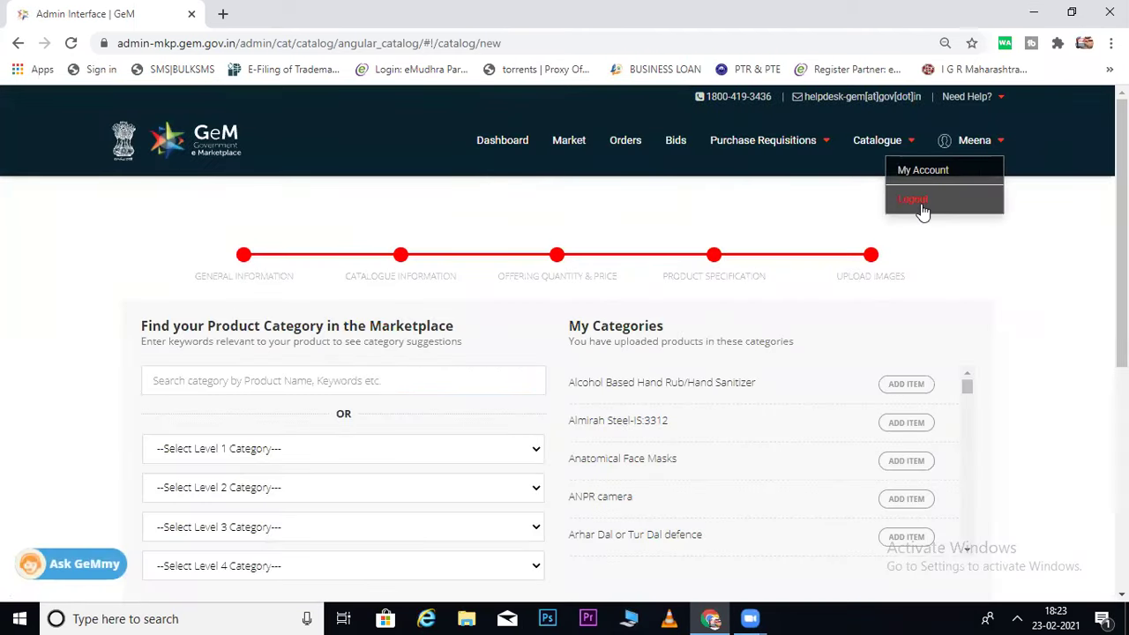
left_click(500, 142)
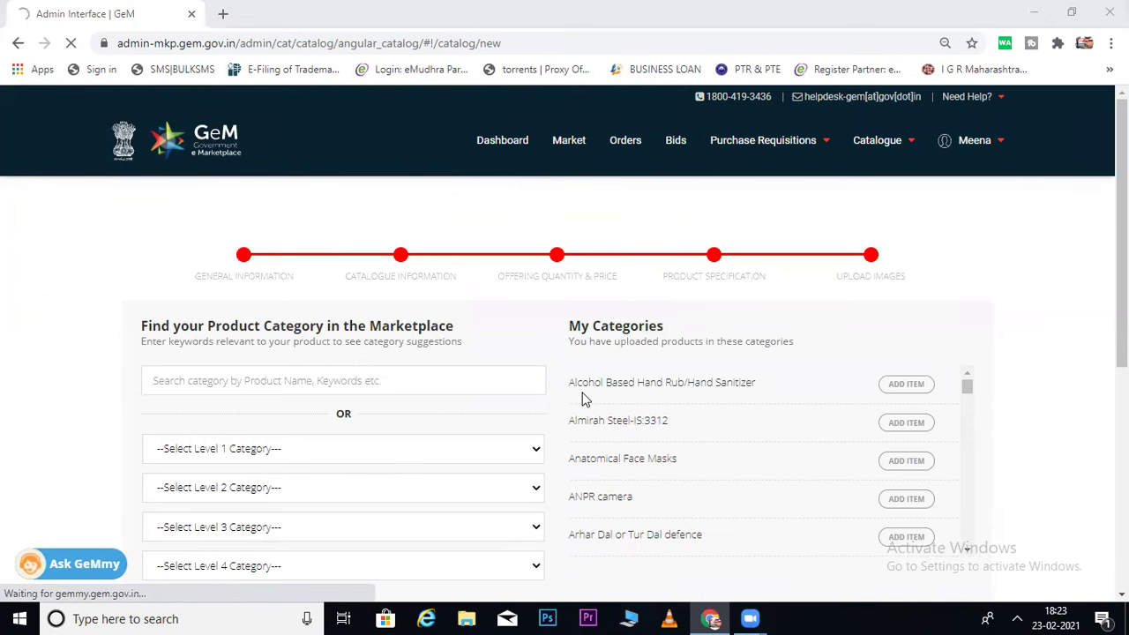
left_click(496, 157)
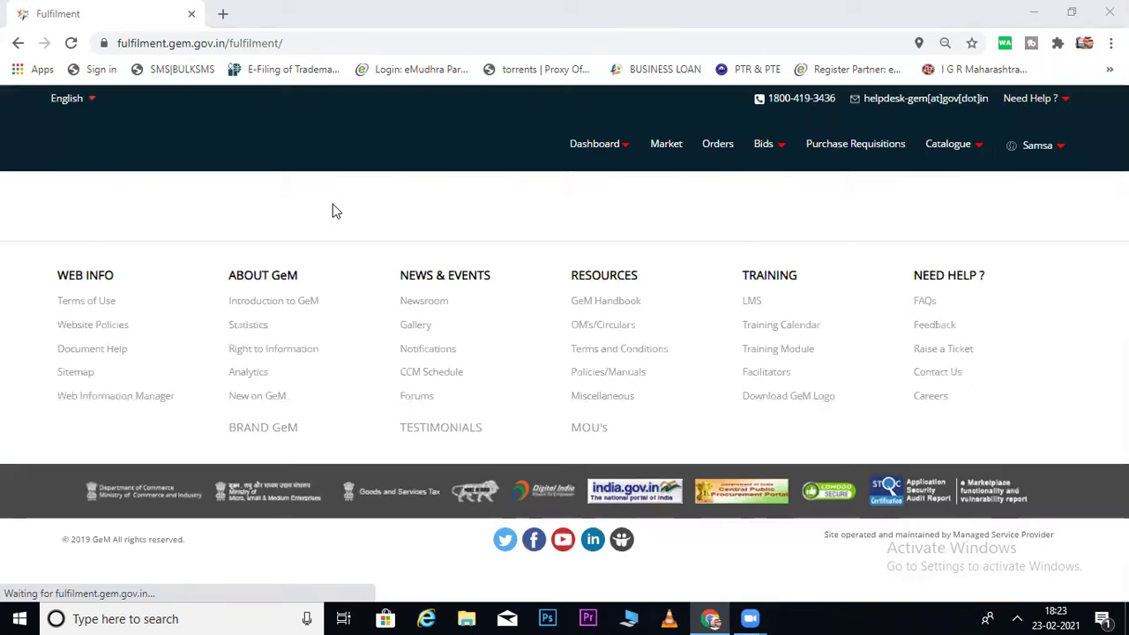
Recheck the caution money balance of 100.00, viewing the Penalty and Refund Details tab.
left_click(625, 151)
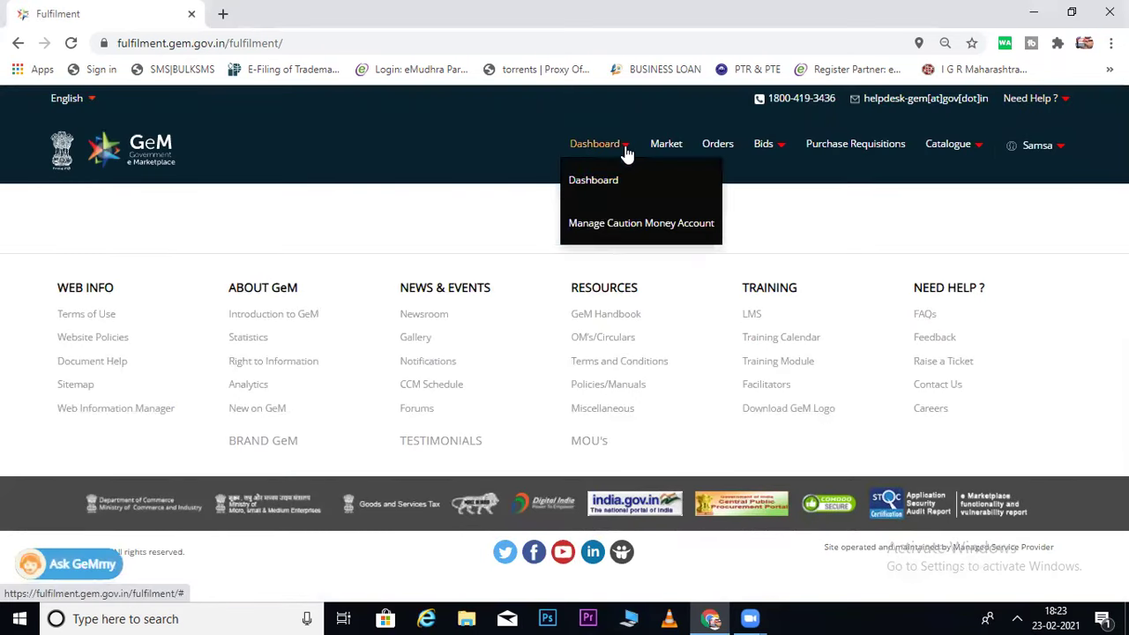
left_click(589, 233)
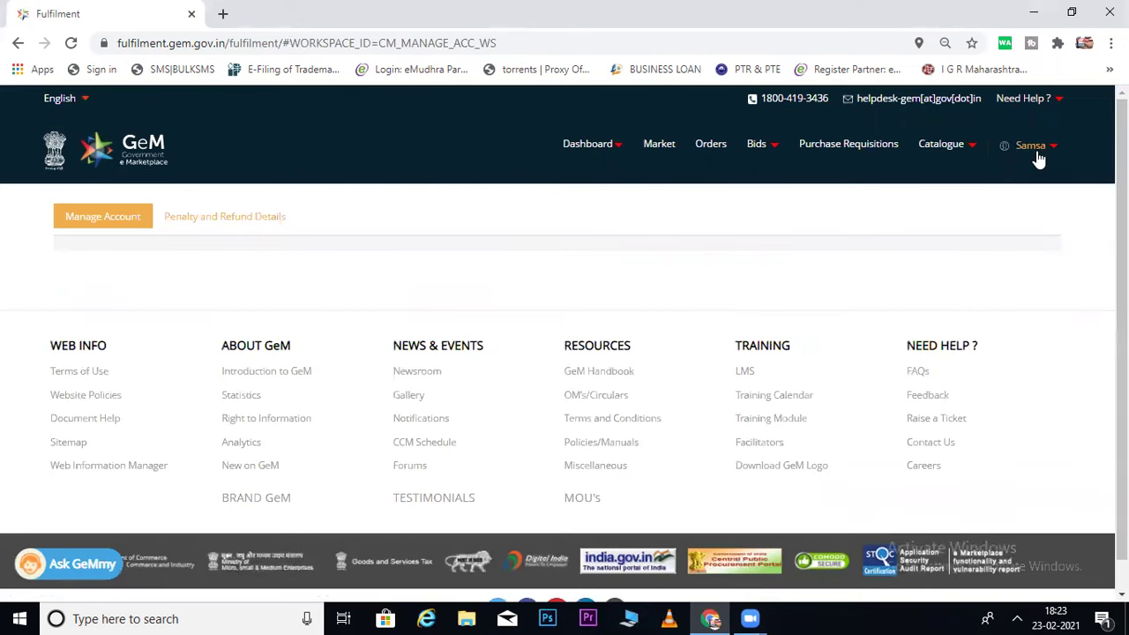
left_click(221, 226)
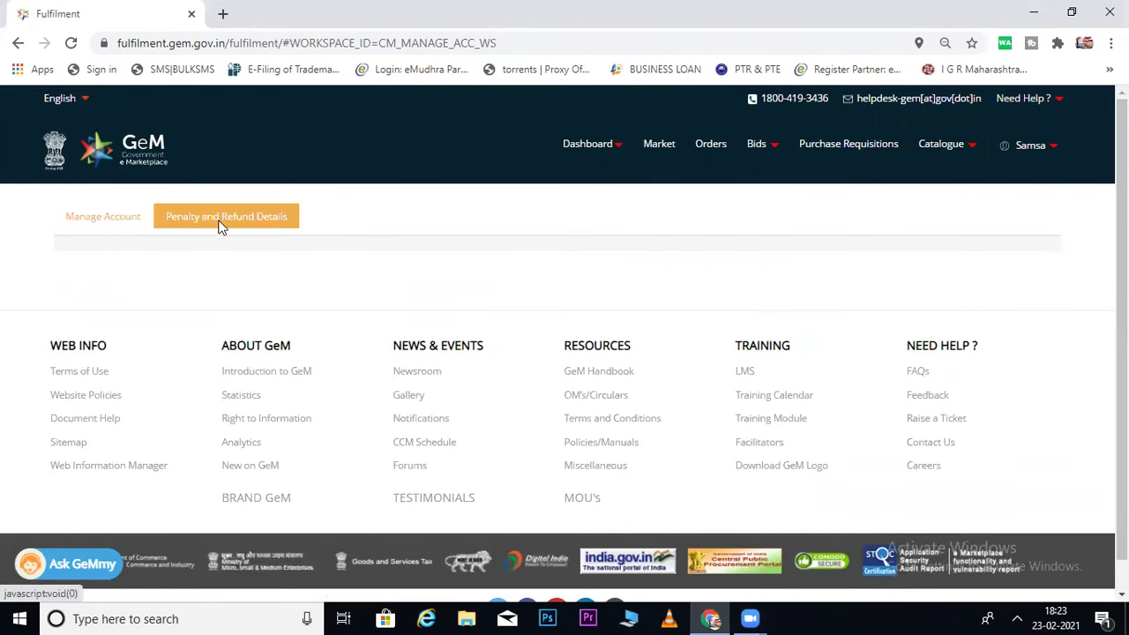
left_click(123, 225)
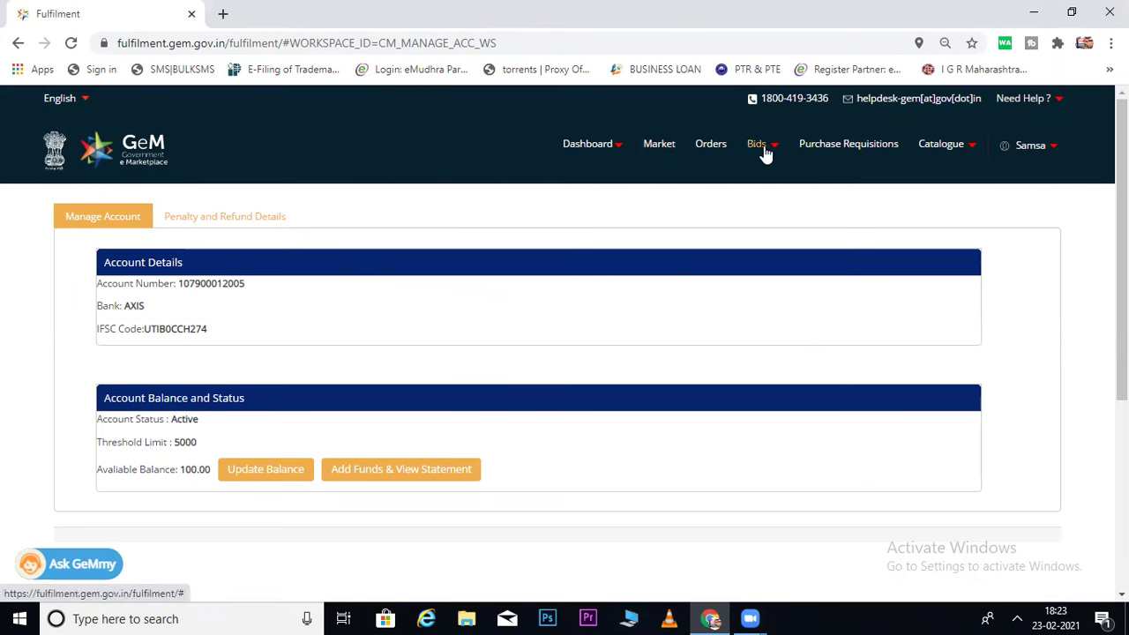
Open Catalogue > Products > Search My Offerings to see the published products.
mouse_move(971, 150)
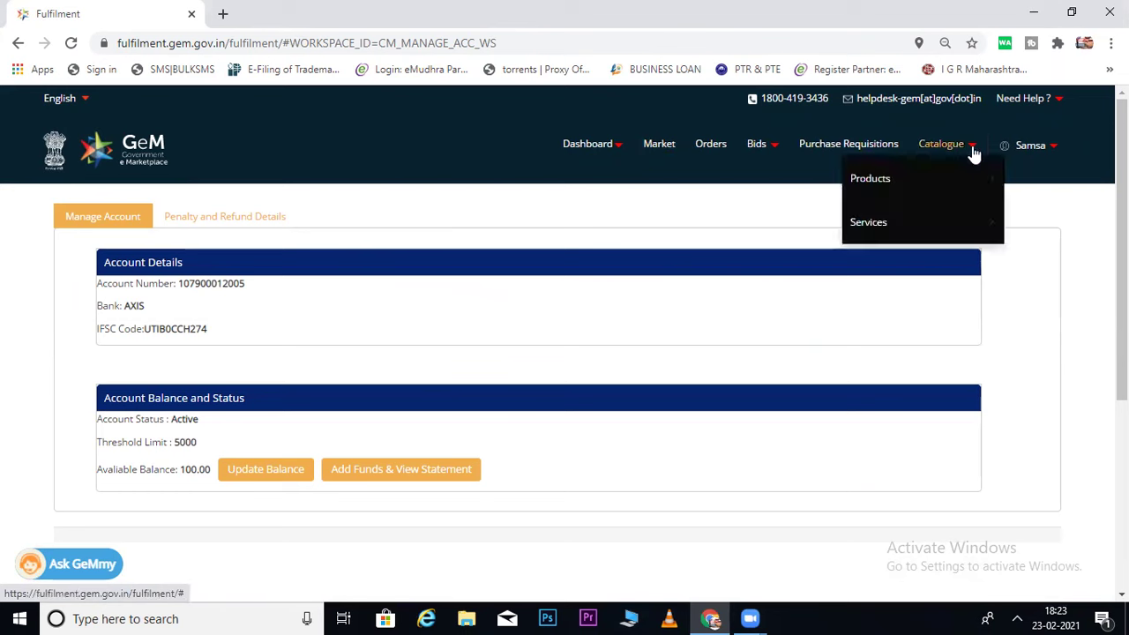
mouse_move(906, 198)
left_click(1024, 222)
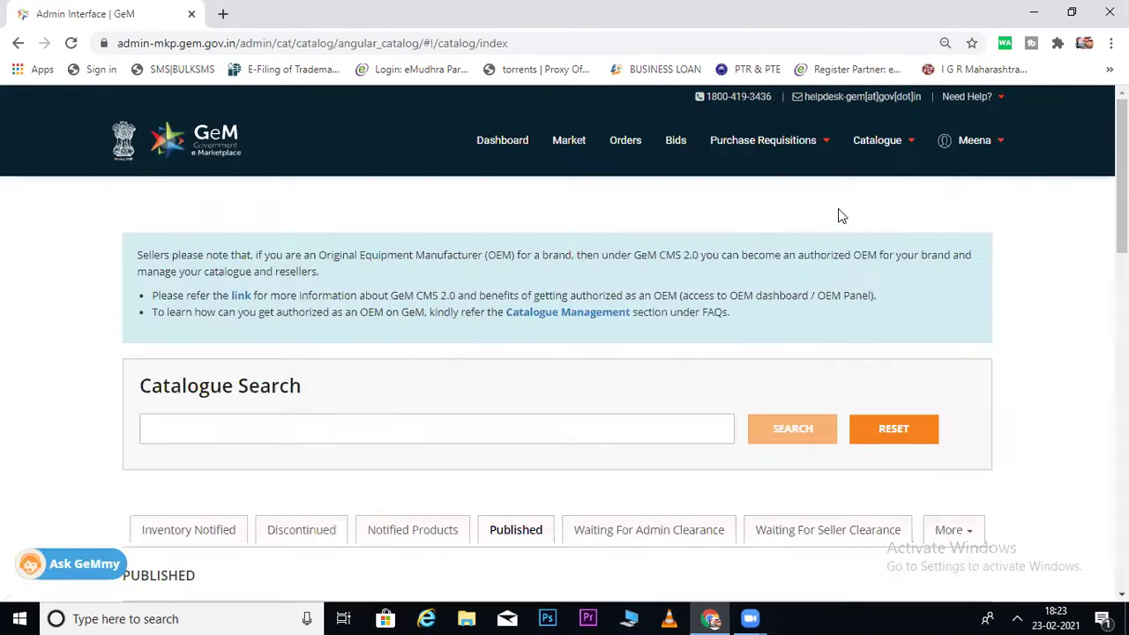
Open the seller's 100%-complete Company Profile via My Account and close the GeMmy chat panel.
mouse_move(990, 169)
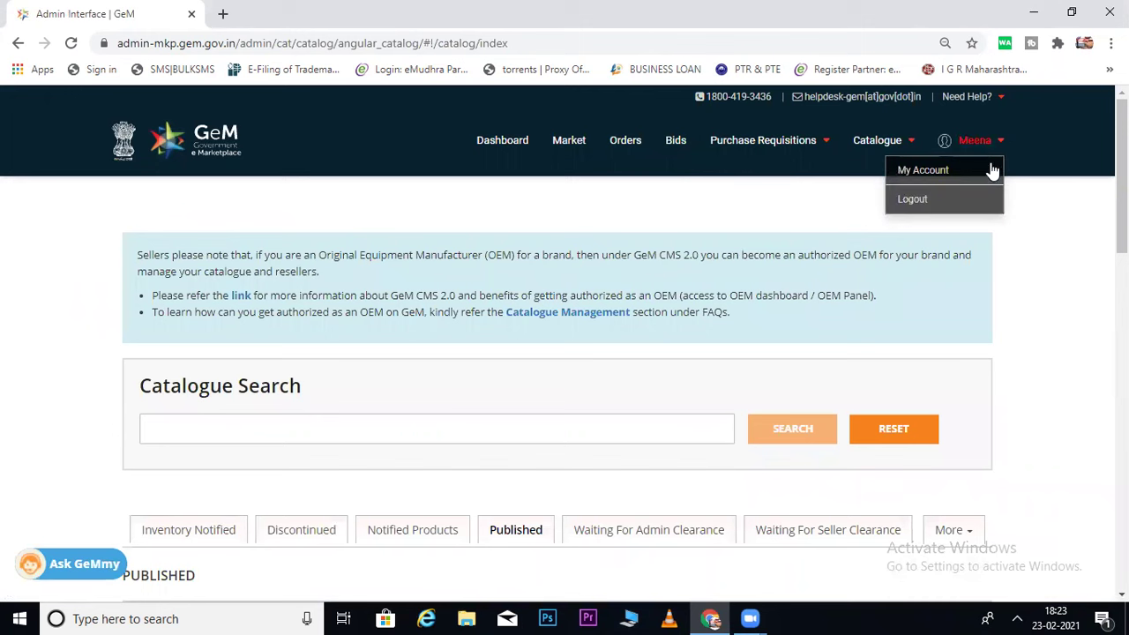
left_click(928, 206)
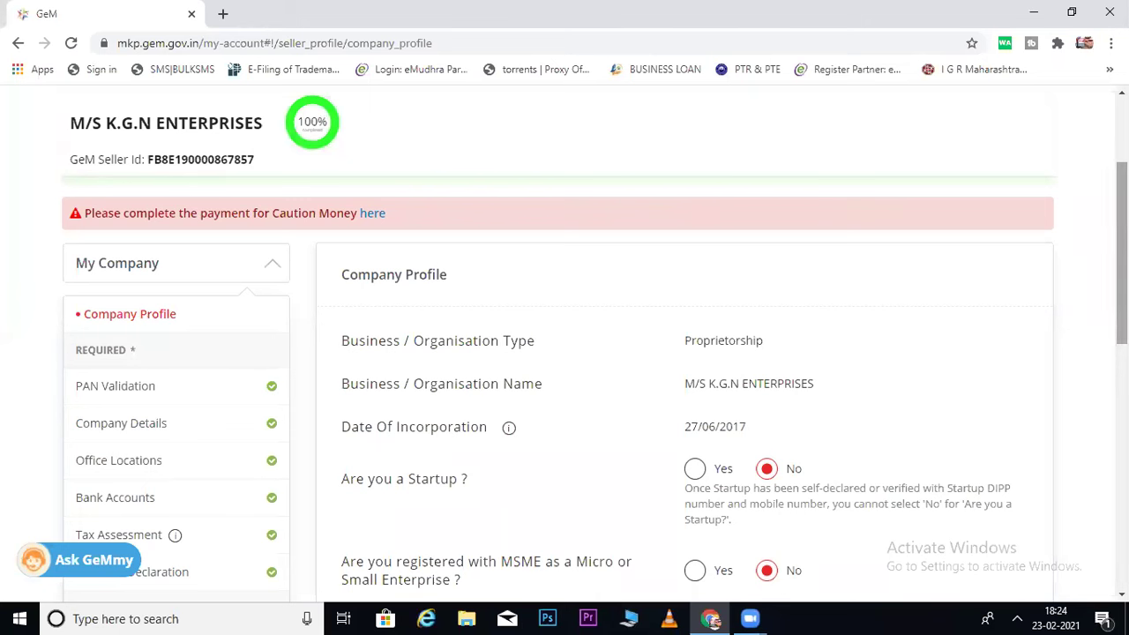
scroll(544, 300, "up", 2)
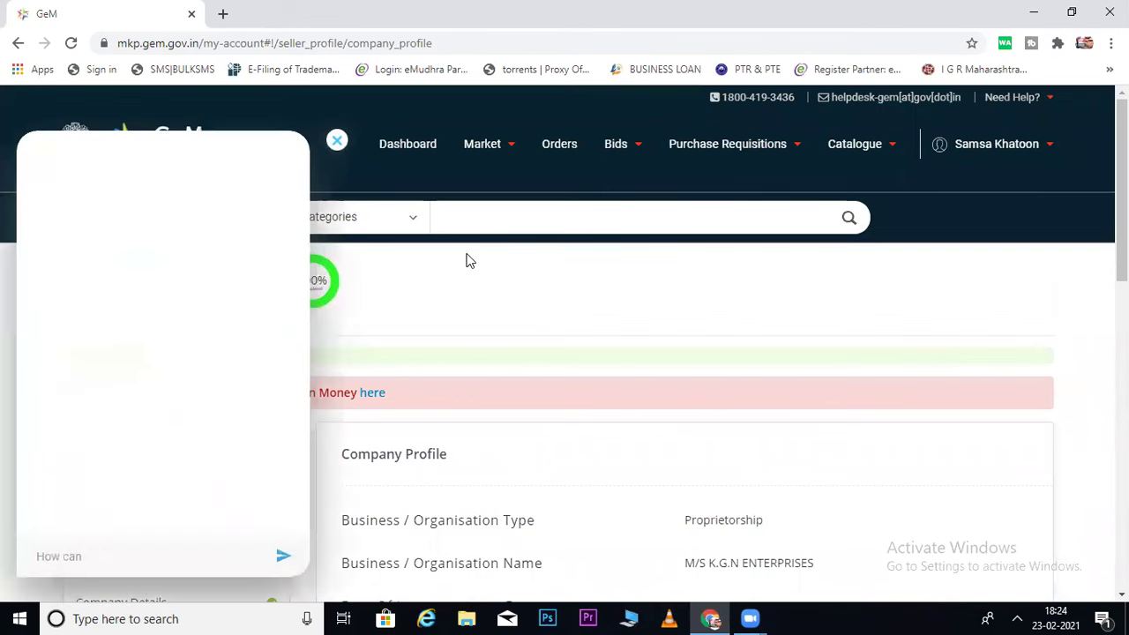
left_click(338, 143)
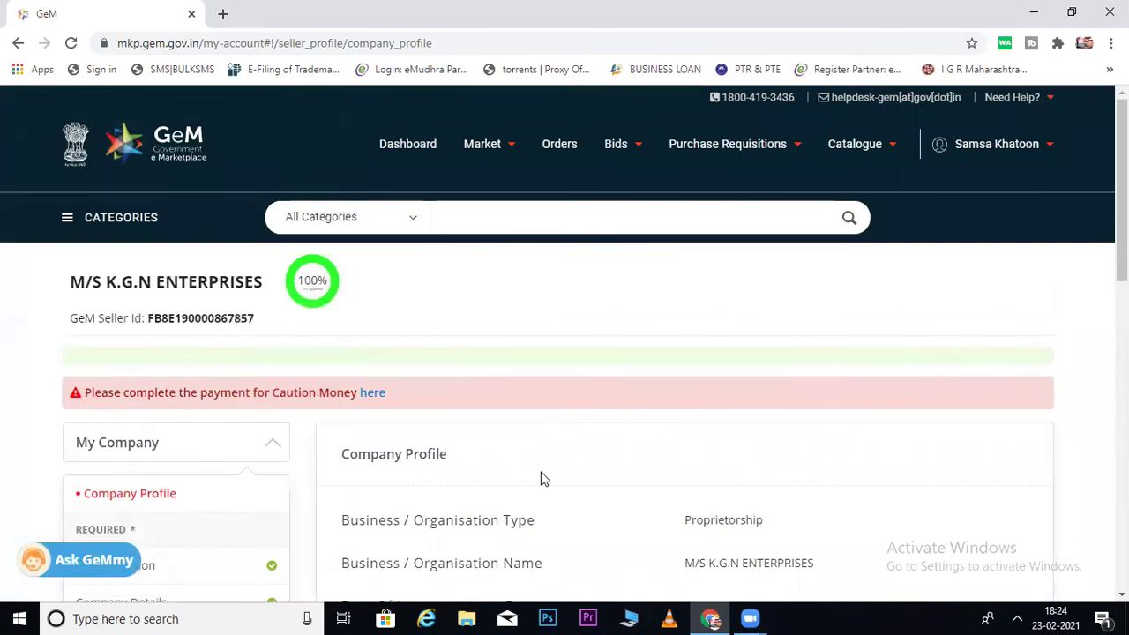